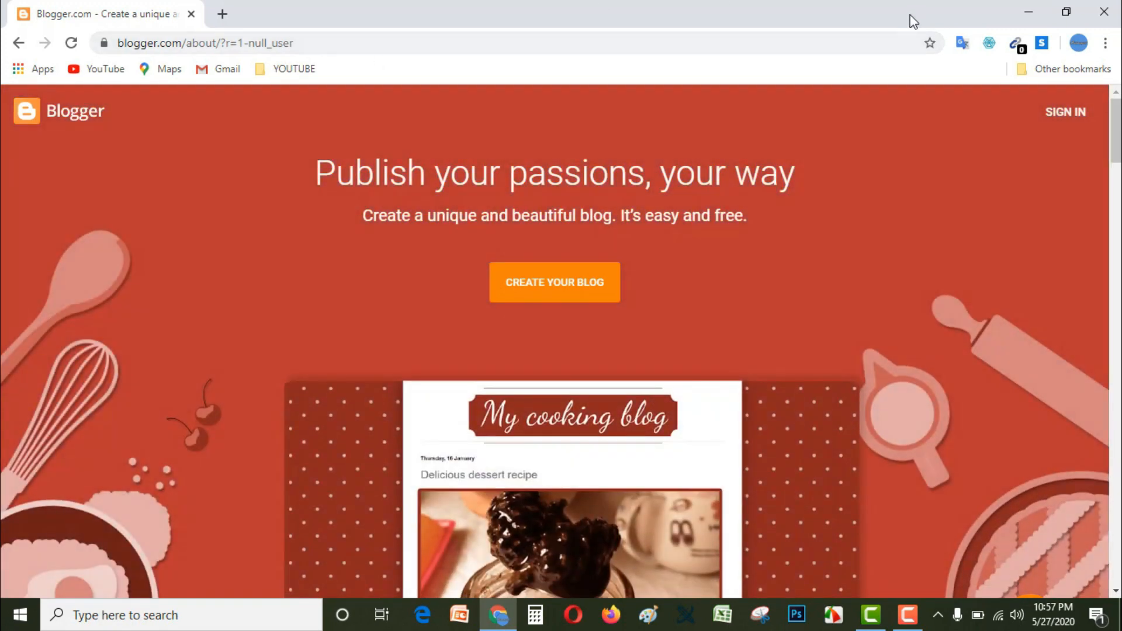
# Step: Sign in to Blogger and confirm the profile with the display name "Social Awareness"
pyautogui.click(1071, 115)
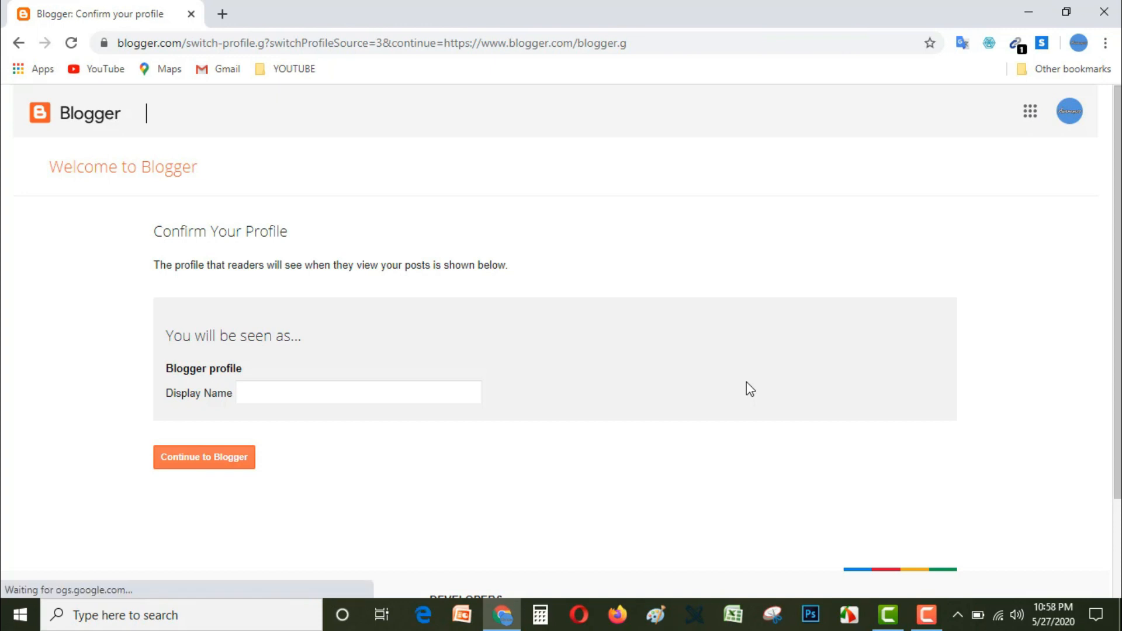
pyautogui.click(366, 401)
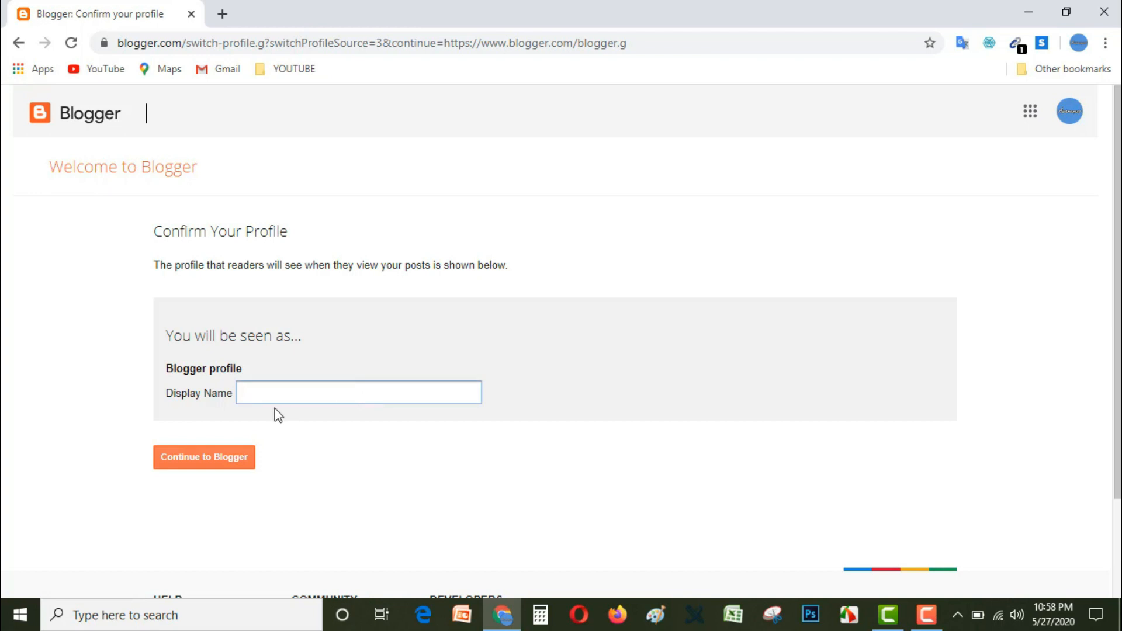
pyautogui.write('Social Awareness')
pyautogui.click(223, 465)
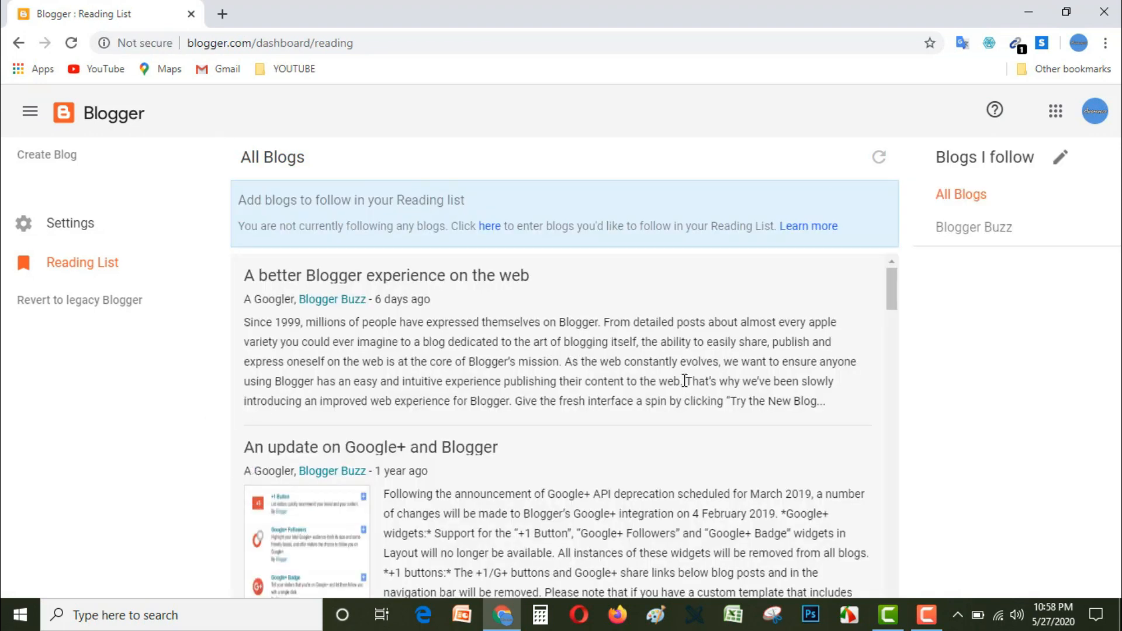
# Step: Start creating a new blog and give it the title "Social Awareness"
pyautogui.click(51, 161)
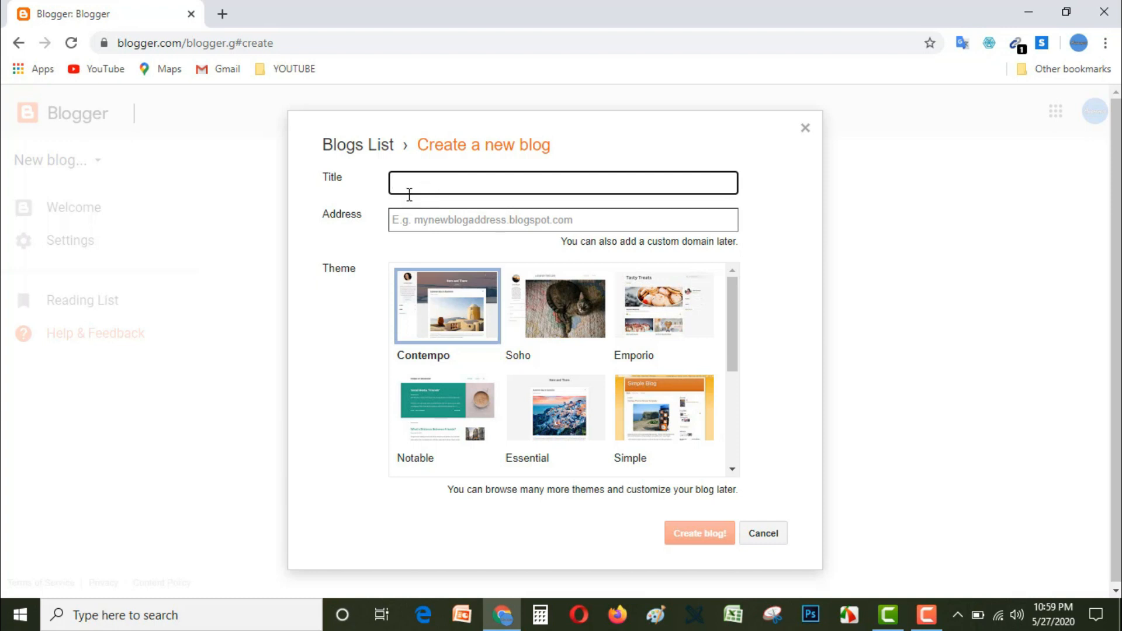
pyautogui.write('Social Awareness')
# Step: Set the blog address, trying socialawareness.blogspot.com first and settling on socialawarenessbd24.blogspot.com
pyautogui.click(455, 225)
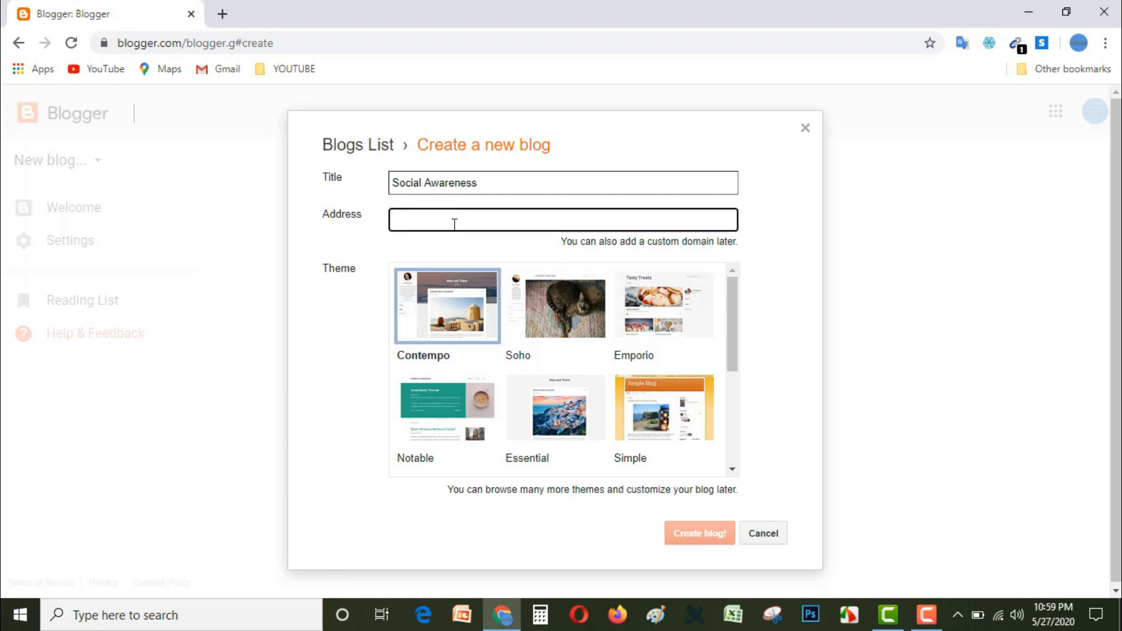
pyautogui.write('socialawareness')
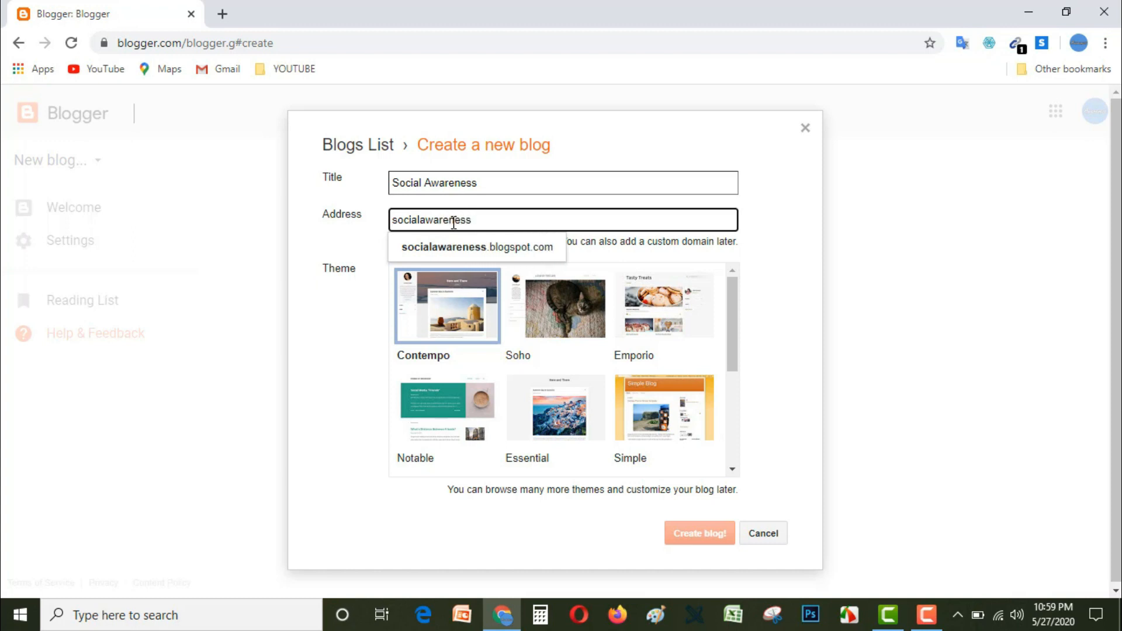
pyautogui.click(483, 247)
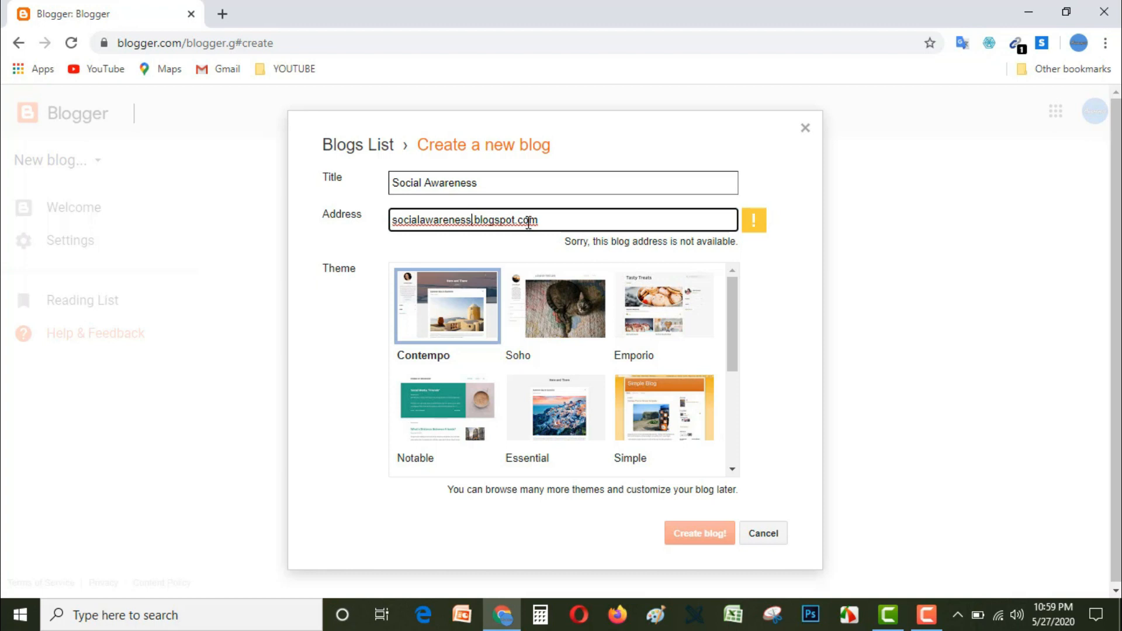
pyautogui.write('bd')
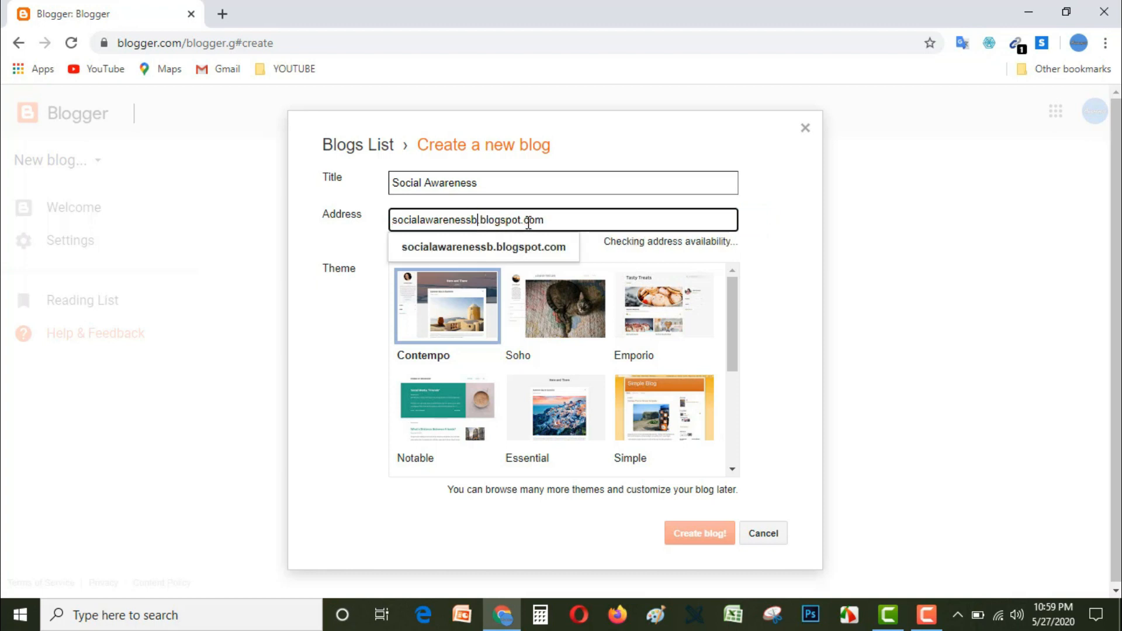
pyautogui.write('24')
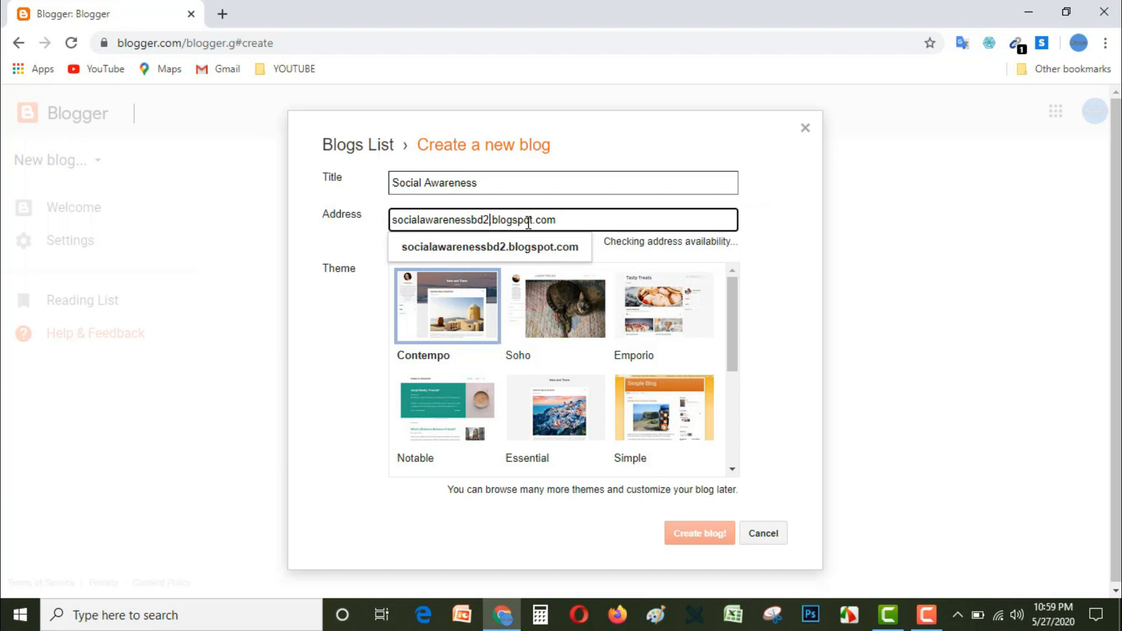
pyautogui.click(530, 256)
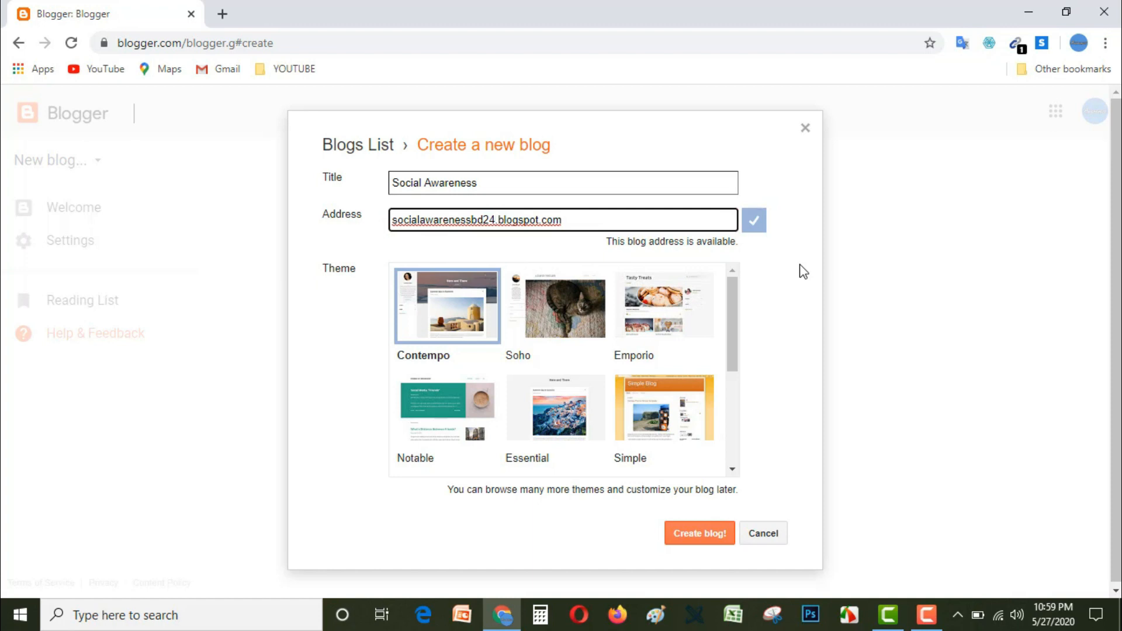
# Step: Choose the Contempo theme and create the blog
pyautogui.scroll(-3, 518, 348)
pyautogui.scroll(3, 522, 368)
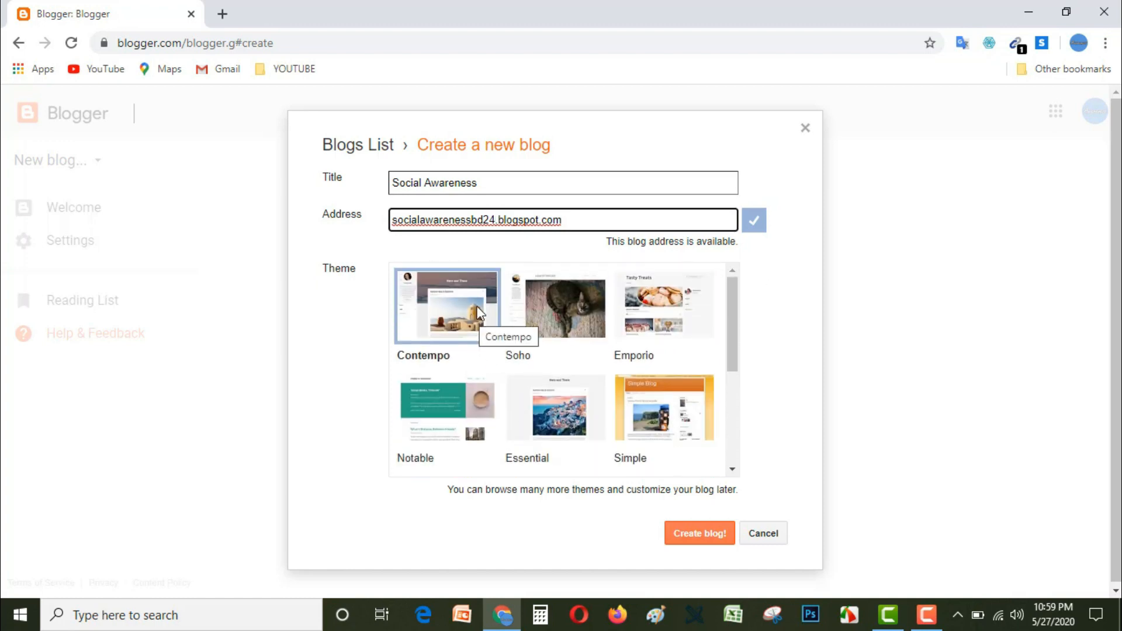
pyautogui.click(439, 308)
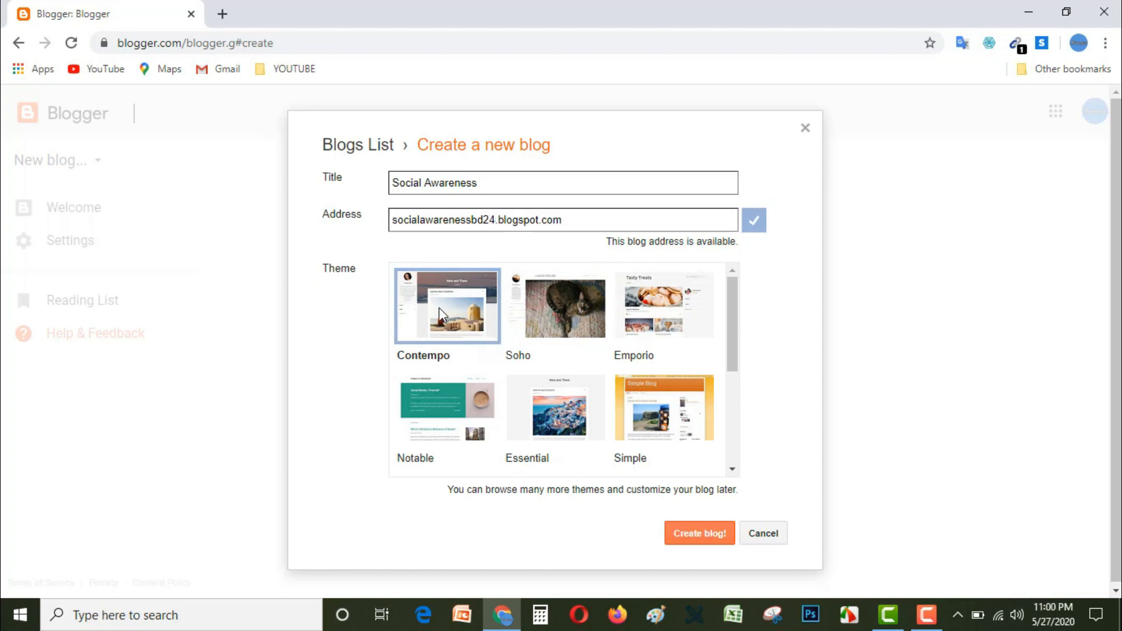
pyautogui.click(700, 542)
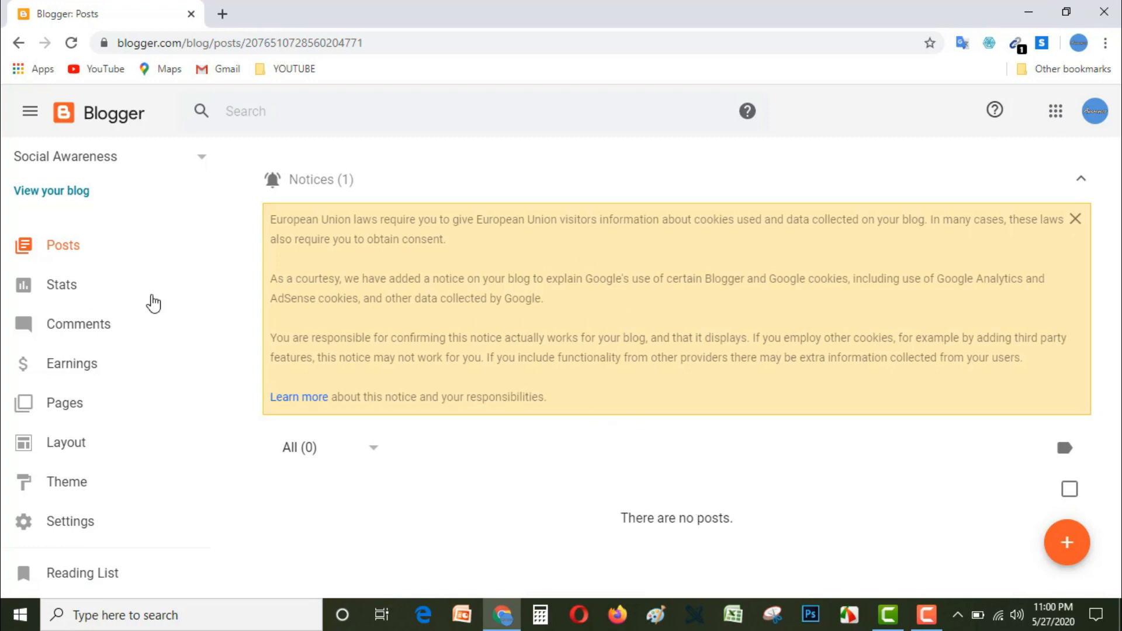
# Step: View the new blog's public page and look over the management sections in its dashboard
pyautogui.click(59, 194)
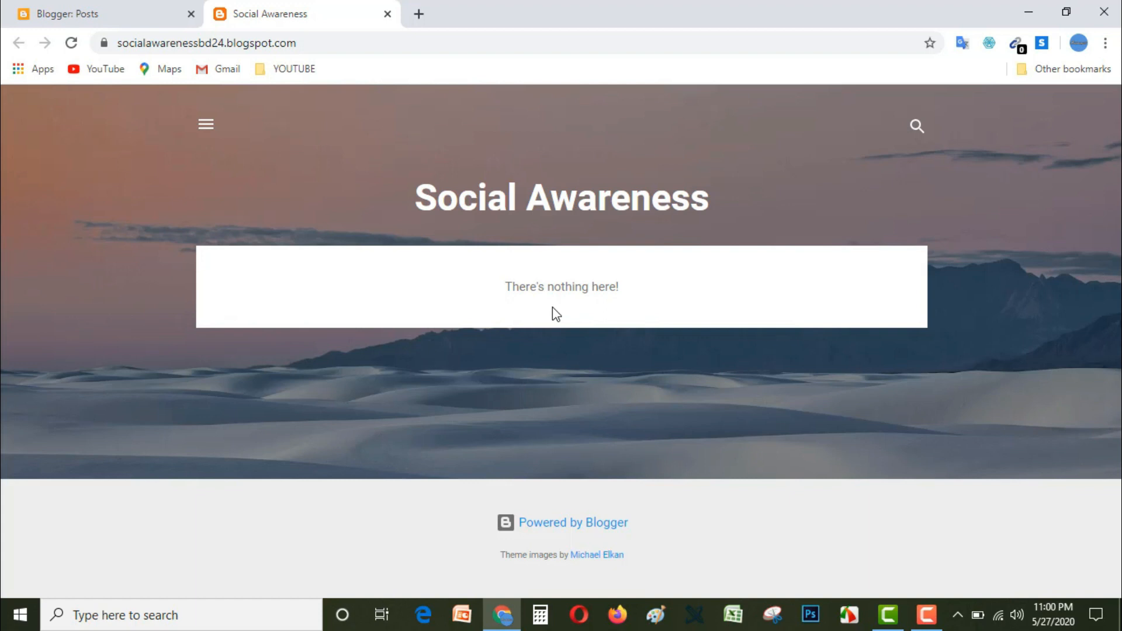
pyautogui.click(100, 16)
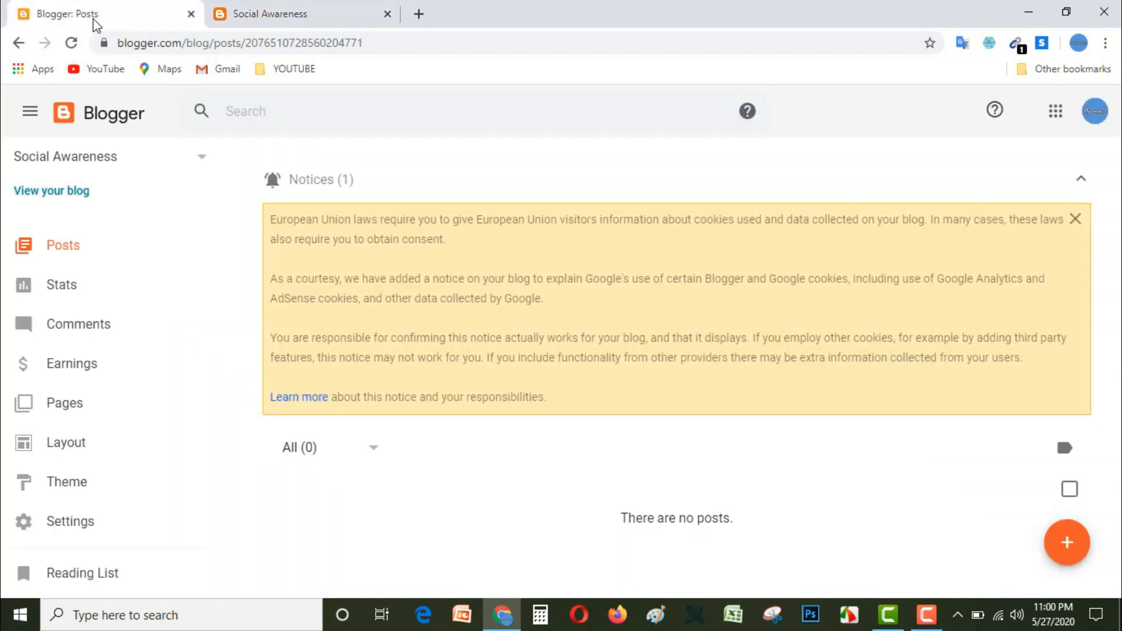
pyautogui.scroll(-2, 183, 272)
pyautogui.scroll(2, 183, 271)
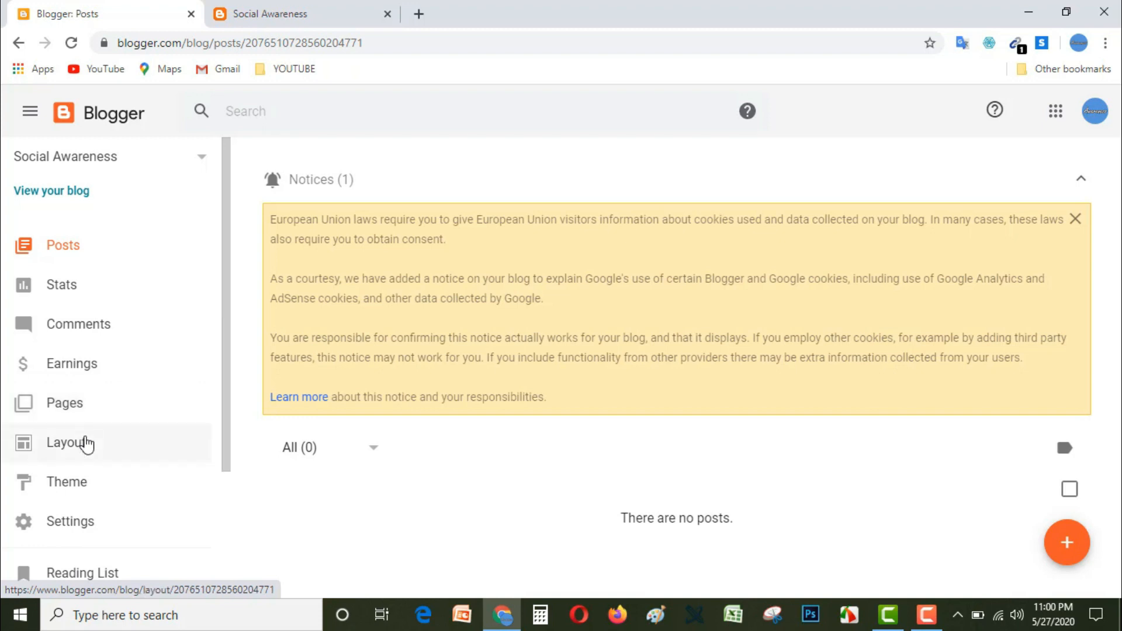
pyautogui.scroll(-2, 96, 503)
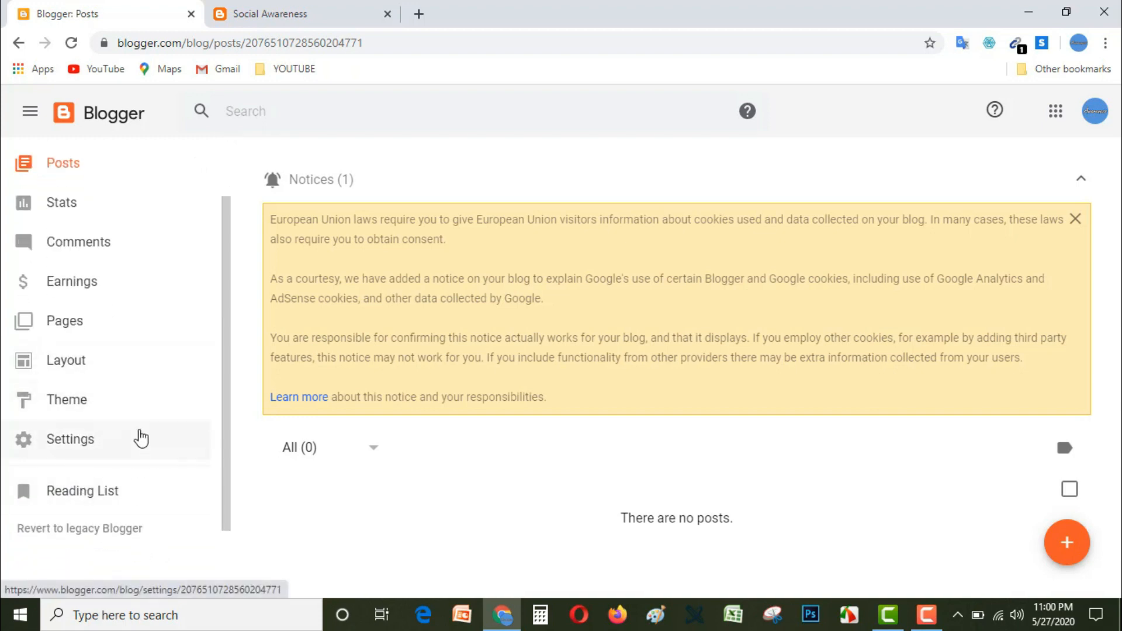
pyautogui.scroll(2, 167, 486)
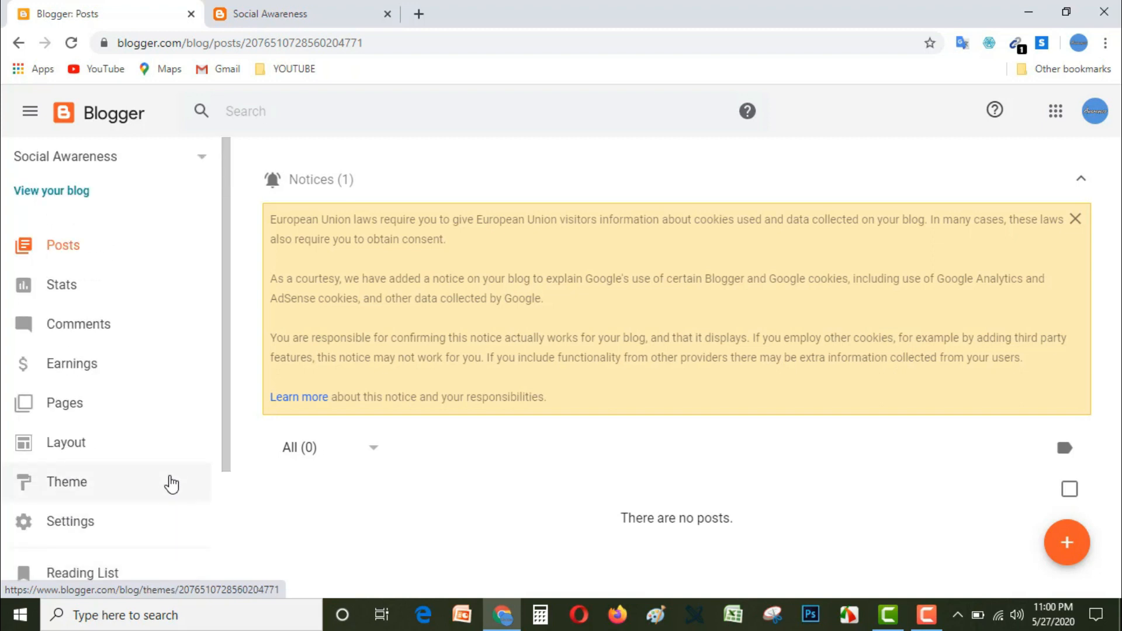
# Step: Visit the blog's layout page and open its settings at the Favicon option
pyautogui.click(186, 439)
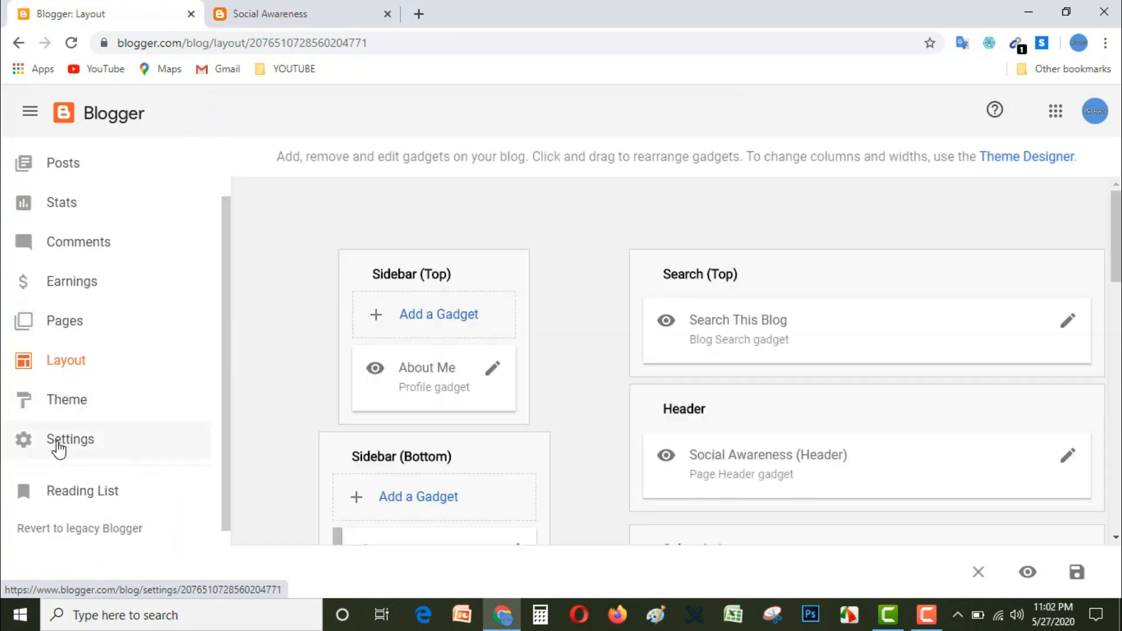
pyautogui.click(59, 445)
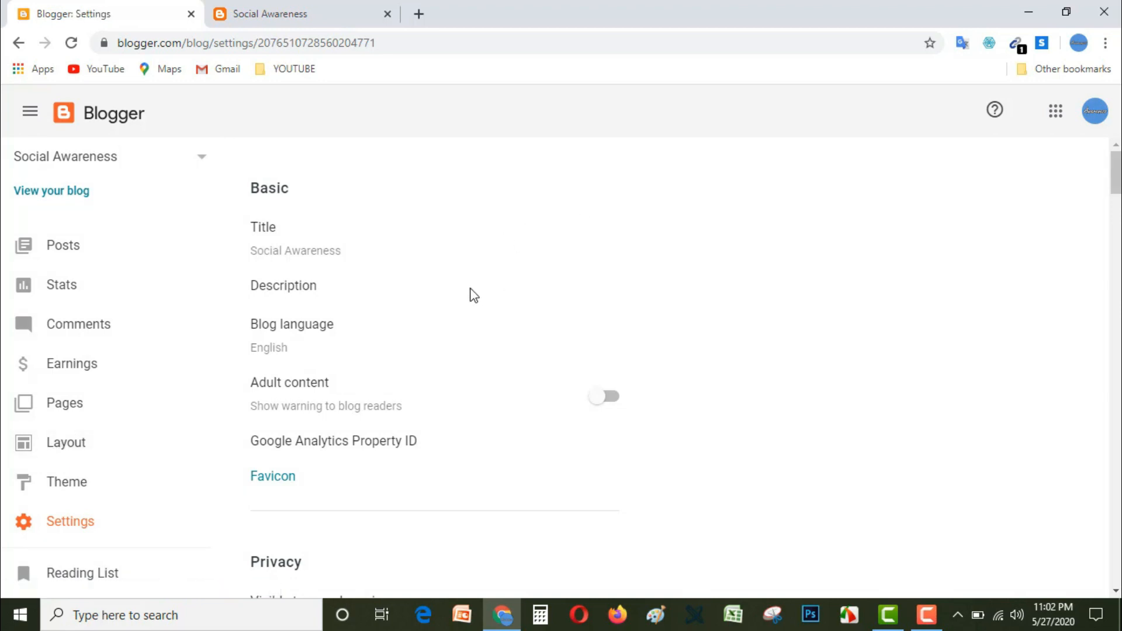
pyautogui.scroll(-1, 543, 400)
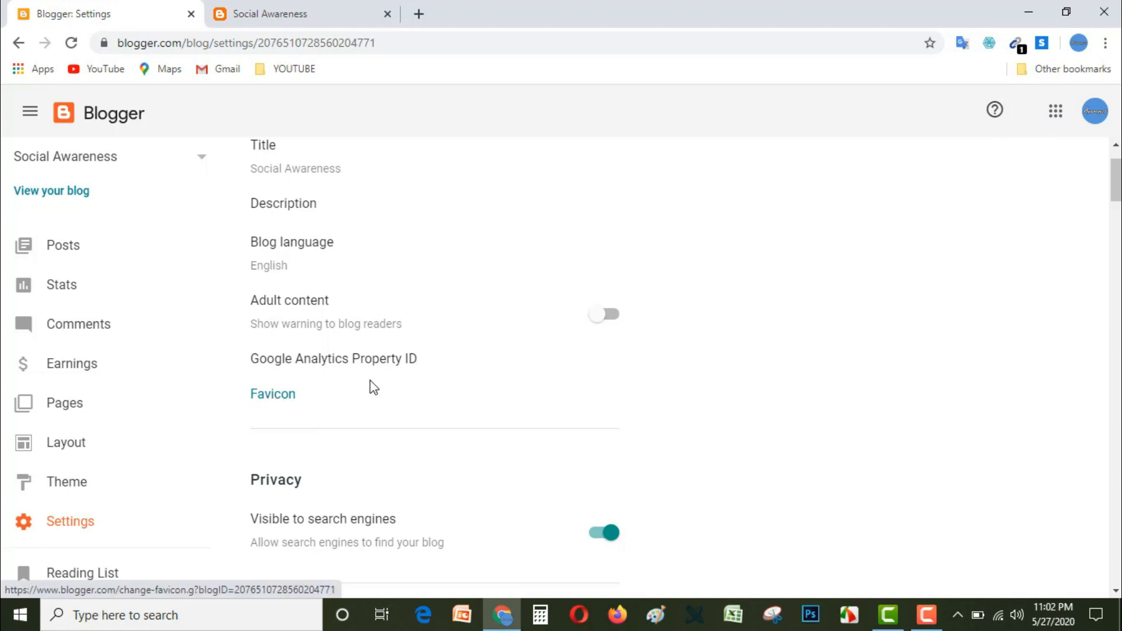
# Step: Open grameenphone.com in a new tab, compare its tab icon with the blog's, and return to the blog settings
pyautogui.click(423, 14)
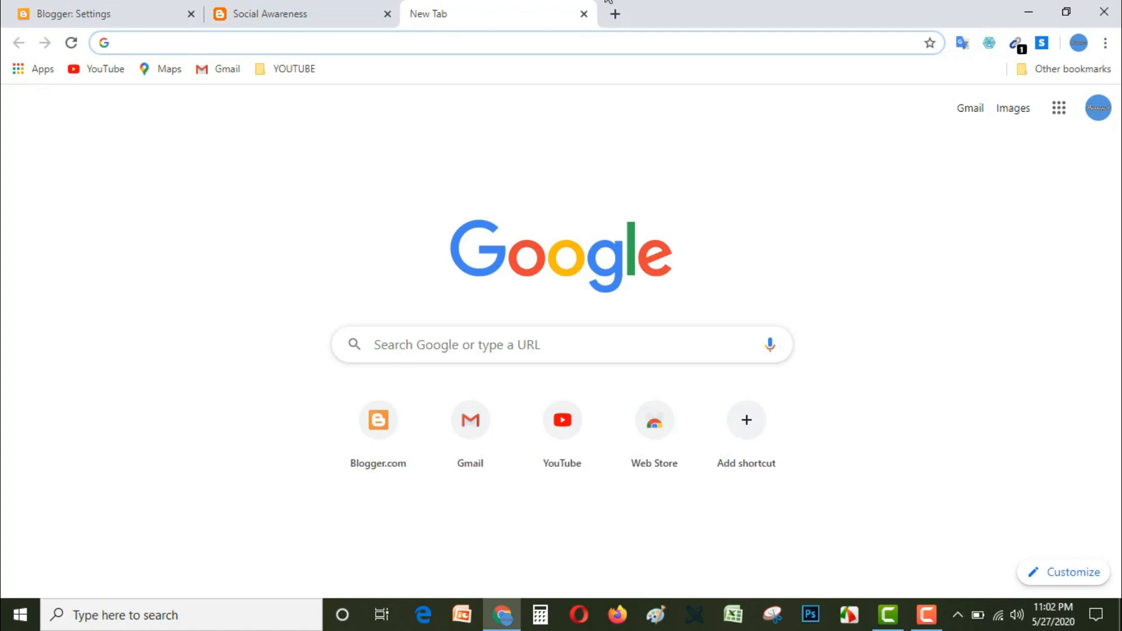
pyautogui.write('gra')
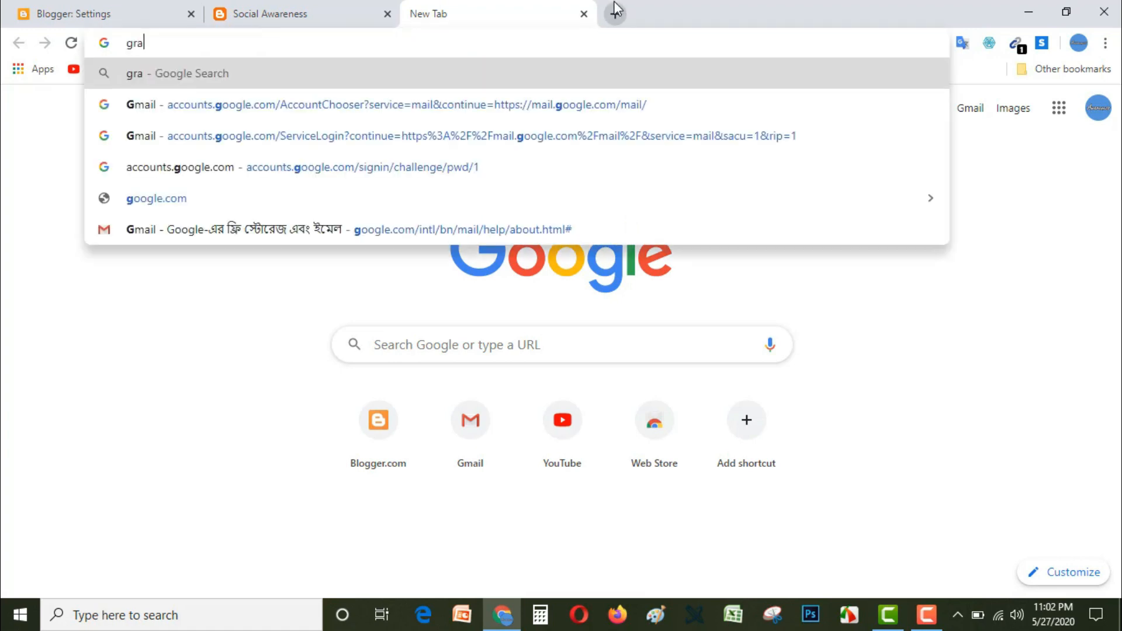
pyautogui.write('meen')
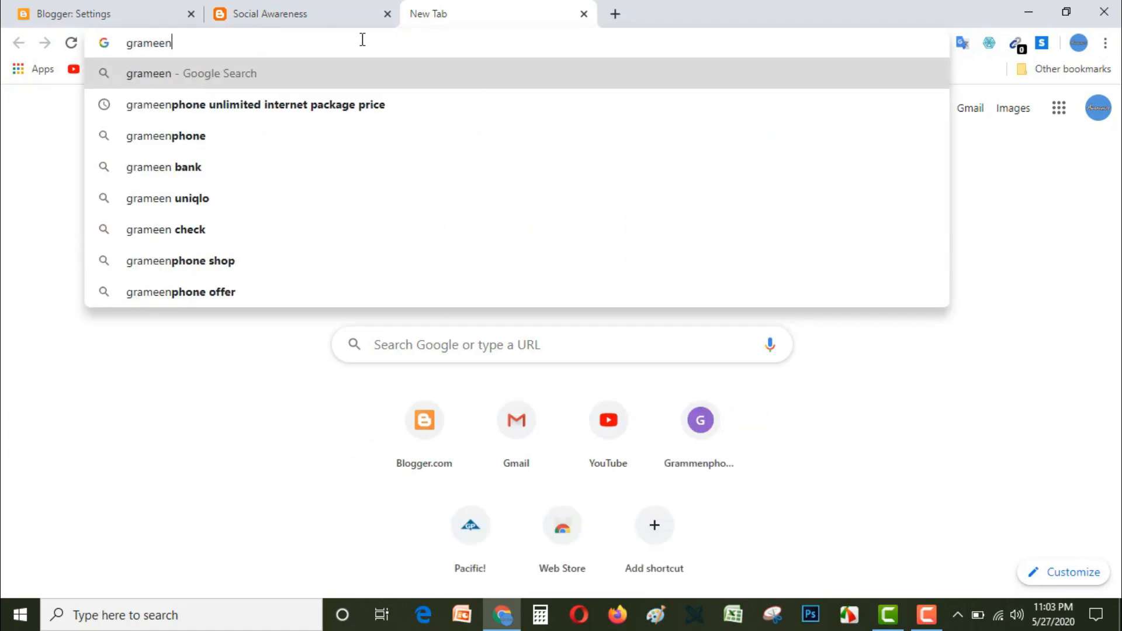
pyautogui.write('phone.com')
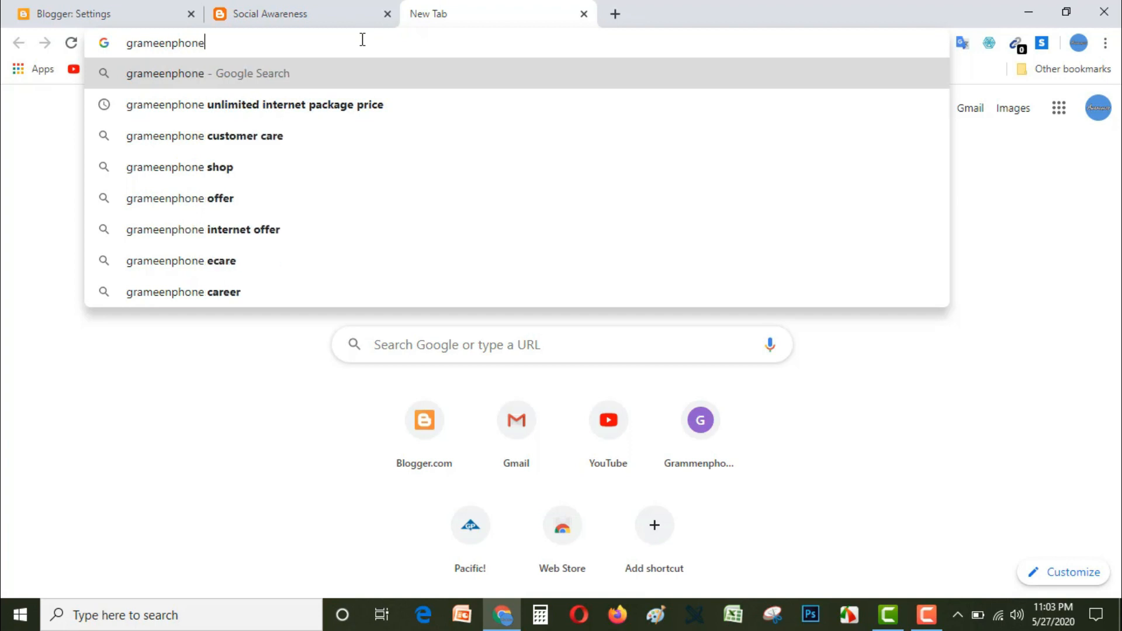
pyautogui.press('Return')
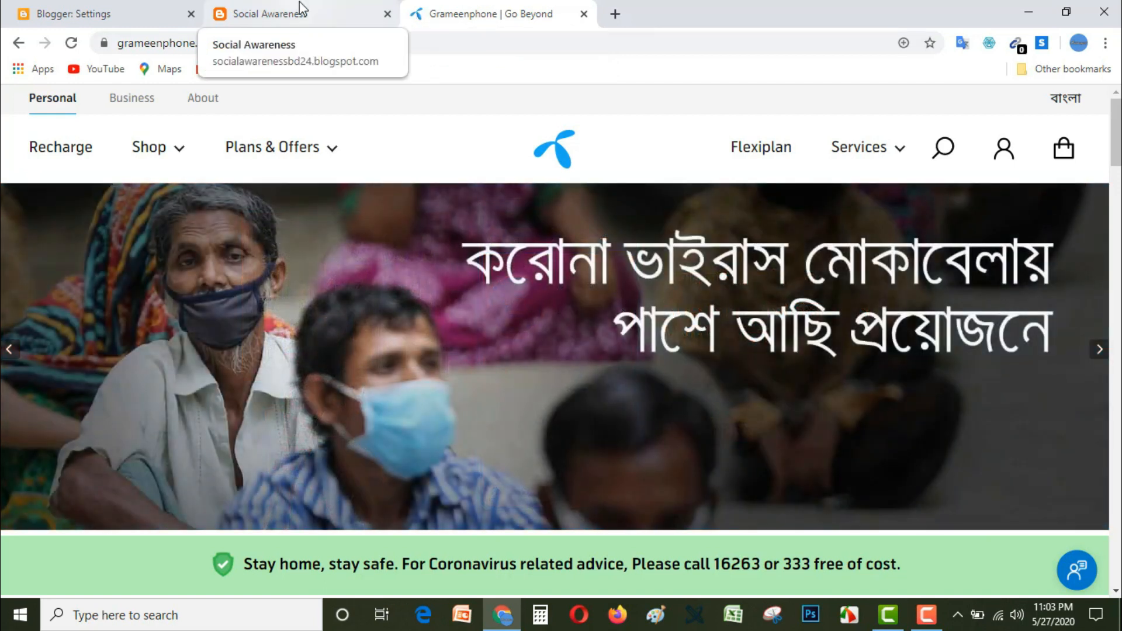
pyautogui.click(298, 20)
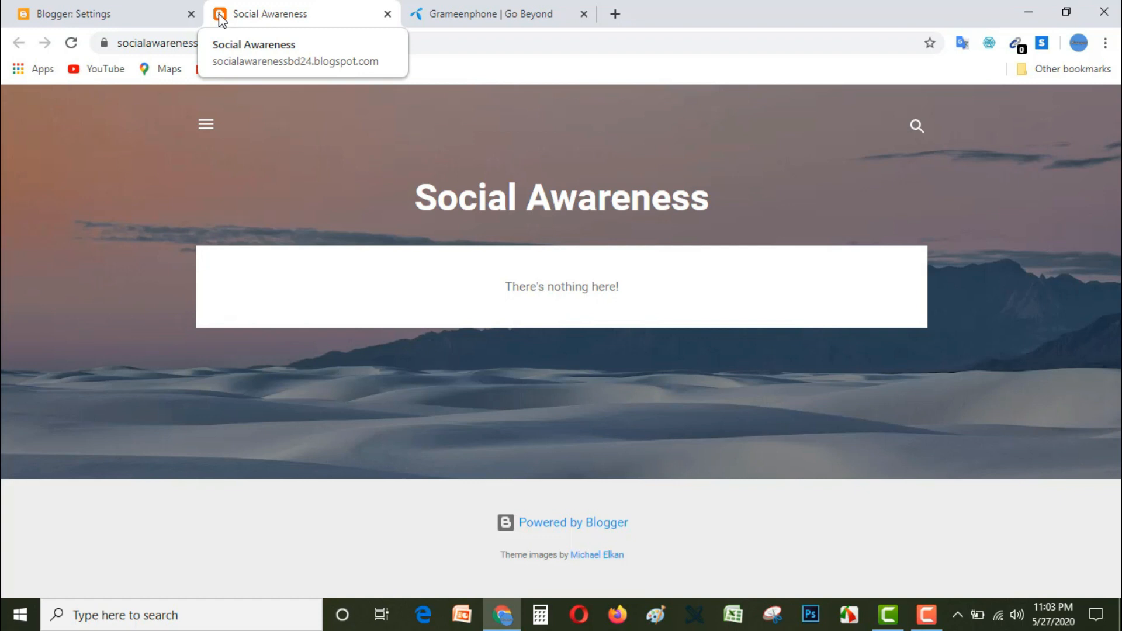
pyautogui.click(120, 18)
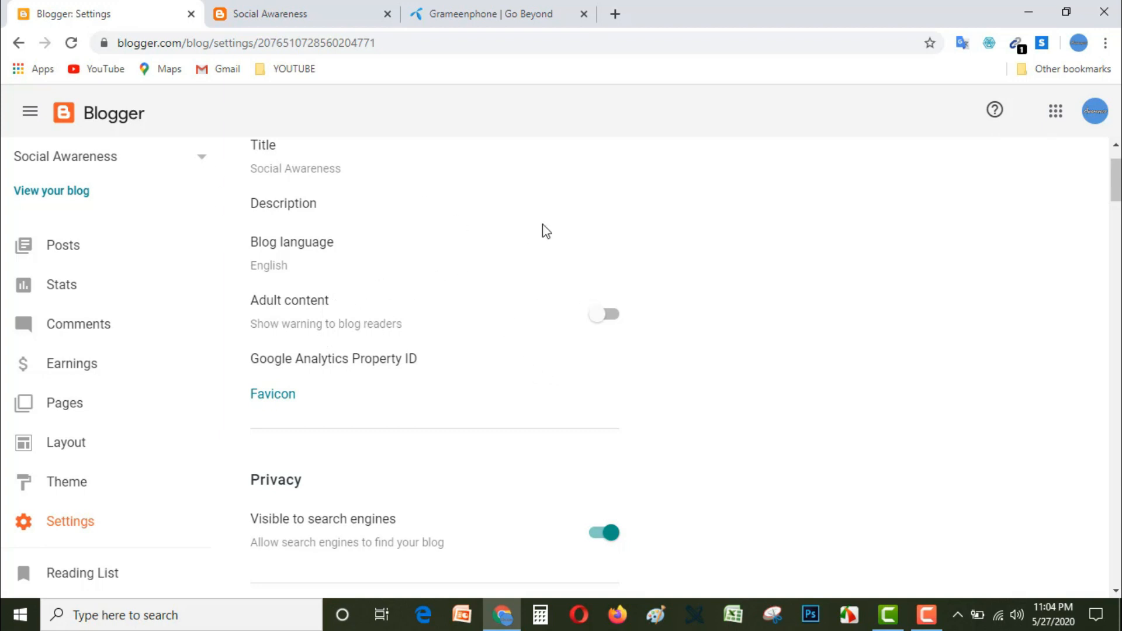
# Step: Open the desktop image Awarness 2.png in Paint
pyautogui.click(1029, 10)
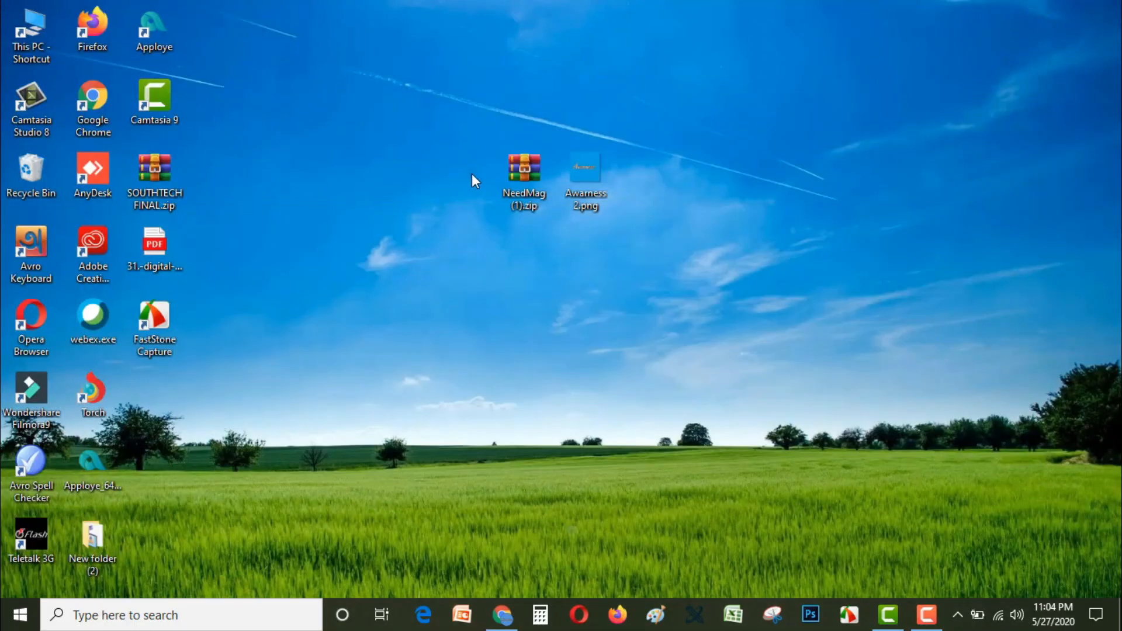
pyautogui.rightClick(586, 170)
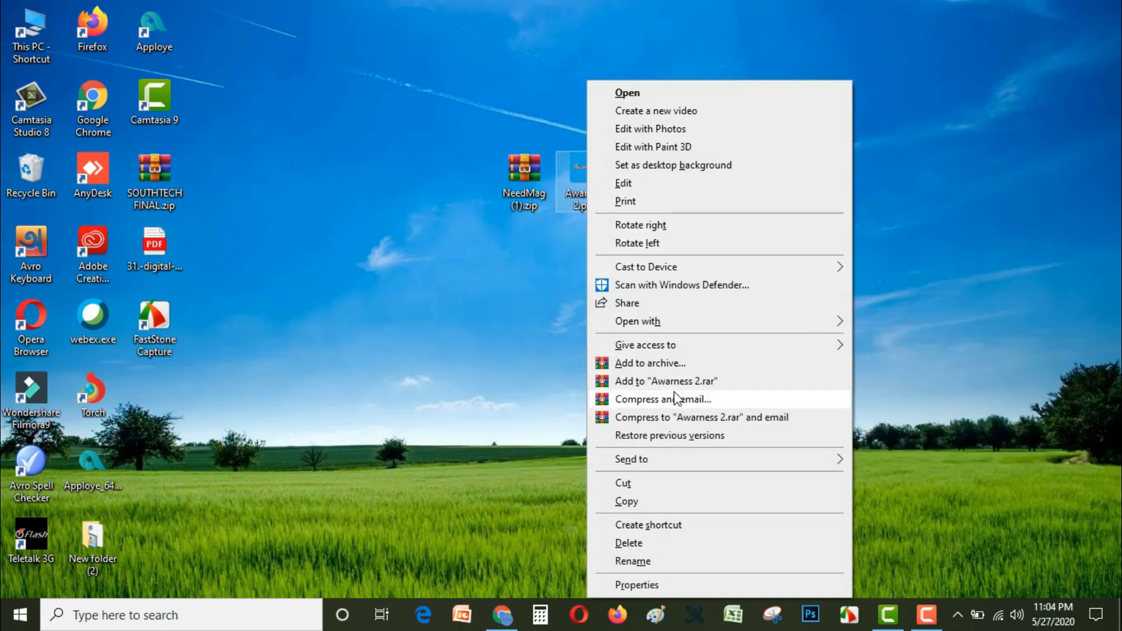
pyautogui.moveTo(836, 326)
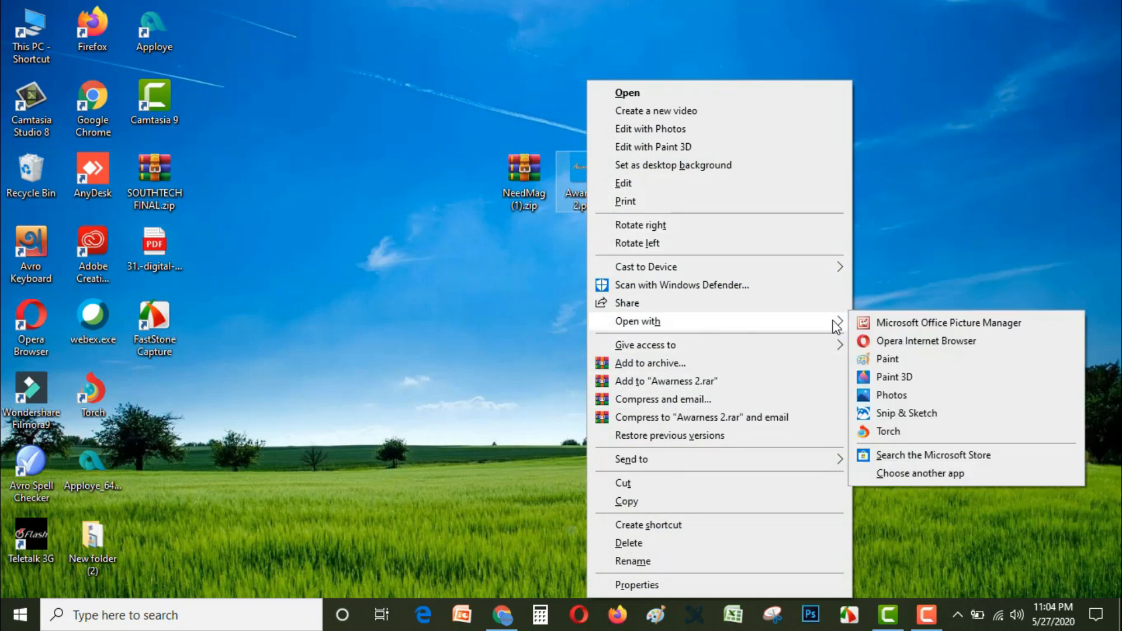
pyautogui.click(887, 359)
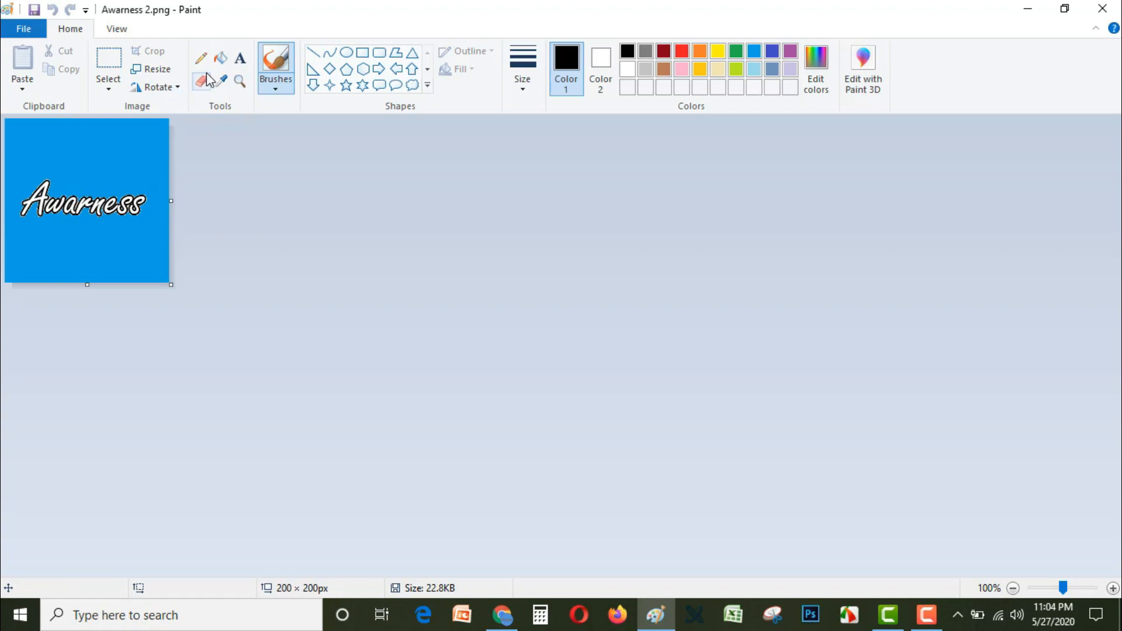
# Step: Resize the image to 50 × 50 pixels without maintaining the aspect ratio
pyautogui.click(153, 69)
pyautogui.moveTo(164, 86); pyautogui.dragTo(461, 23)
pyautogui.click(478, 66)
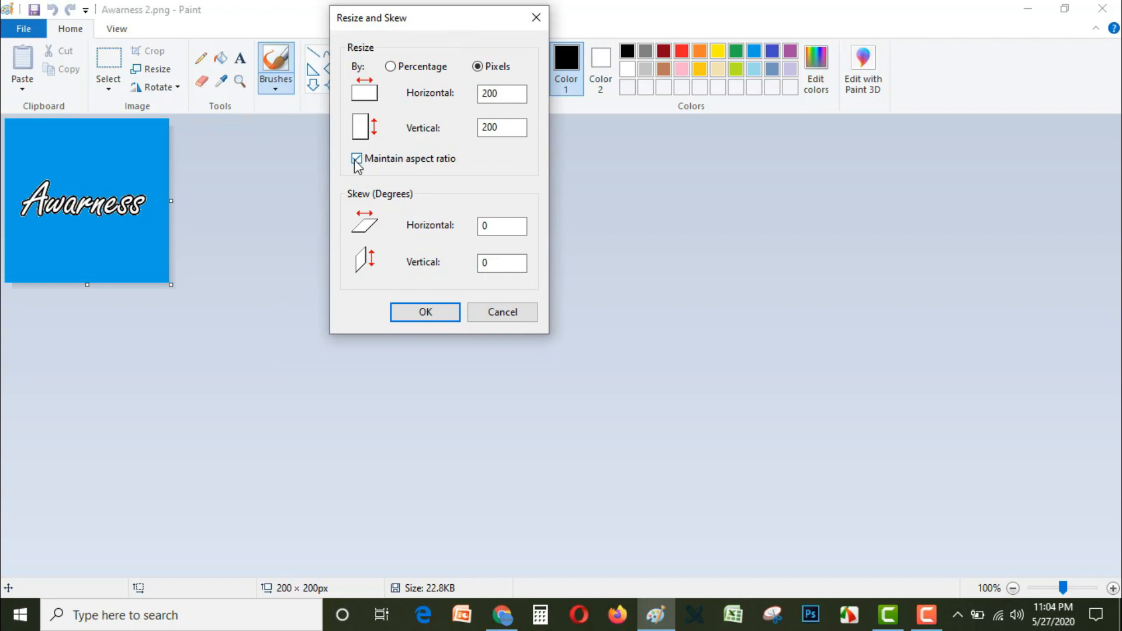
pyautogui.click(356, 160)
pyautogui.click(513, 92)
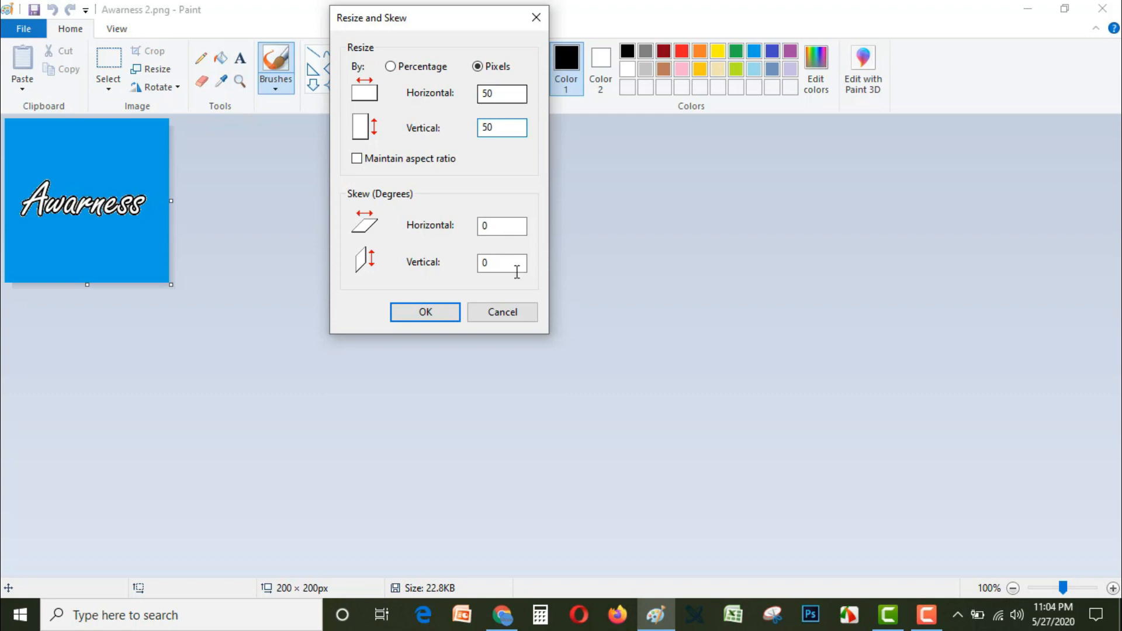
pyautogui.click(431, 308)
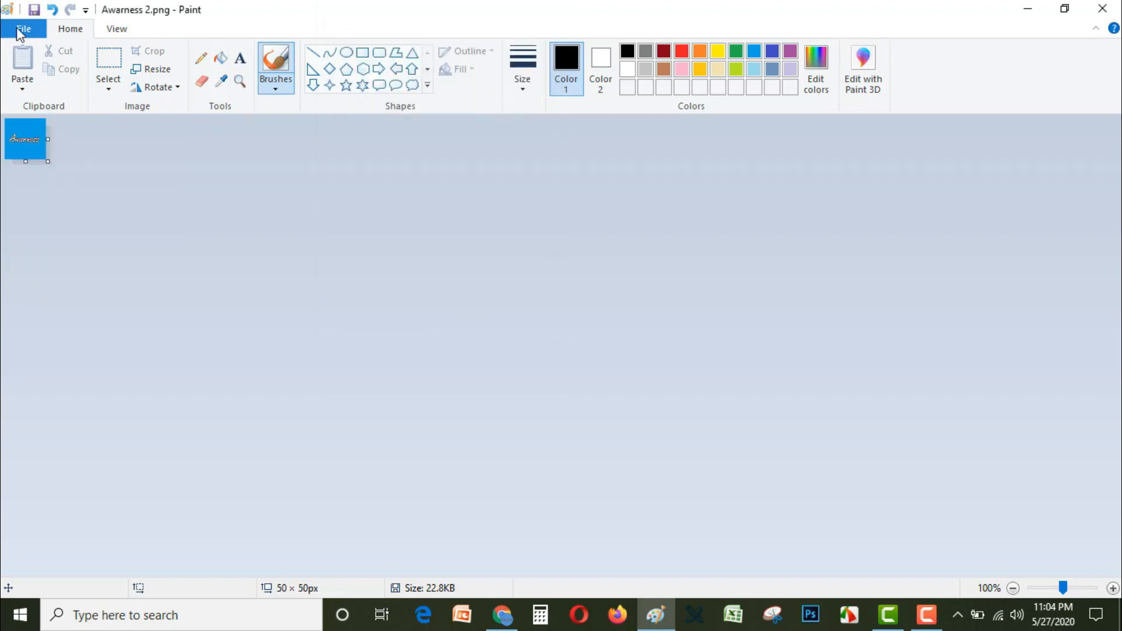
# Step: Save the resized image to the desktop as a PNG named ab, accepting the loss of transparency, and close Paint
pyautogui.click(22, 29)
pyautogui.click(74, 173)
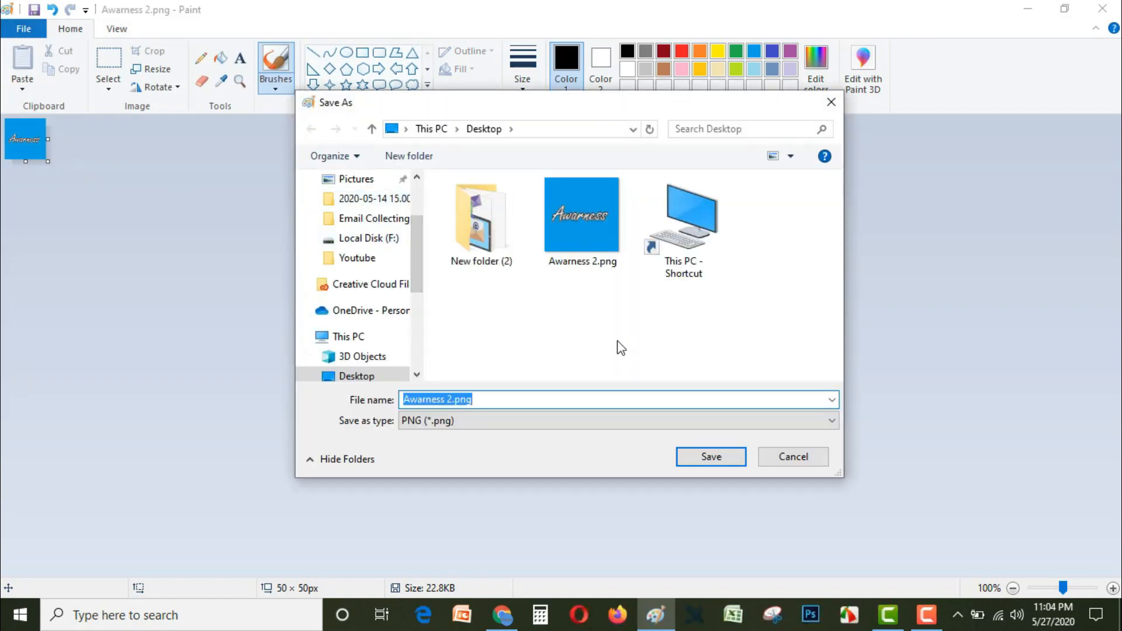
pyautogui.write('ab')
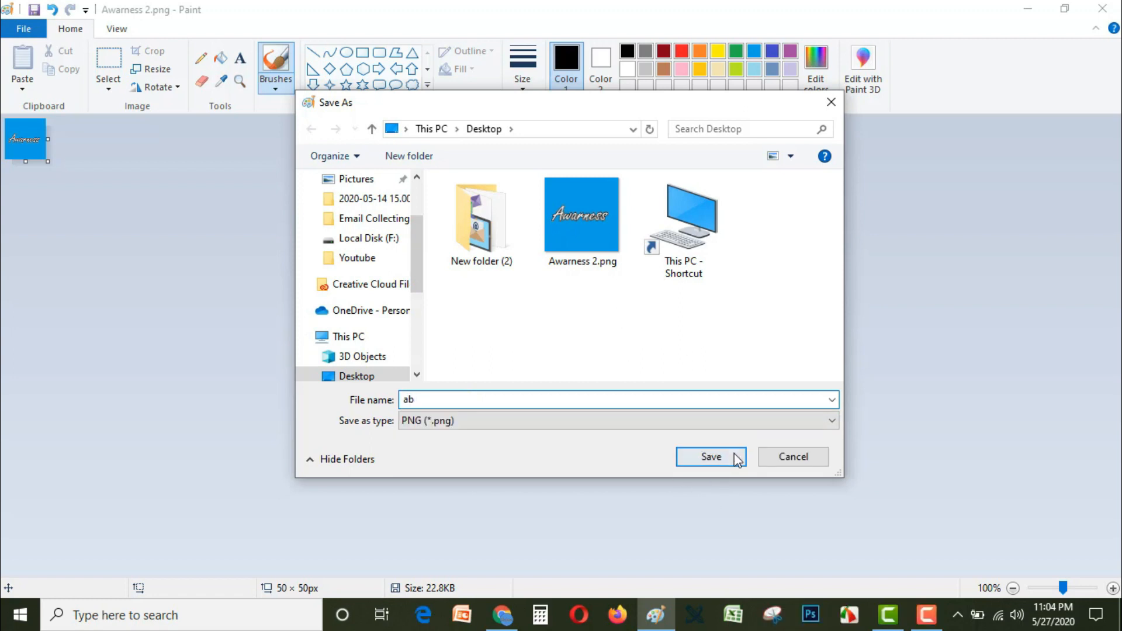
pyautogui.click(735, 455)
pyautogui.click(637, 343)
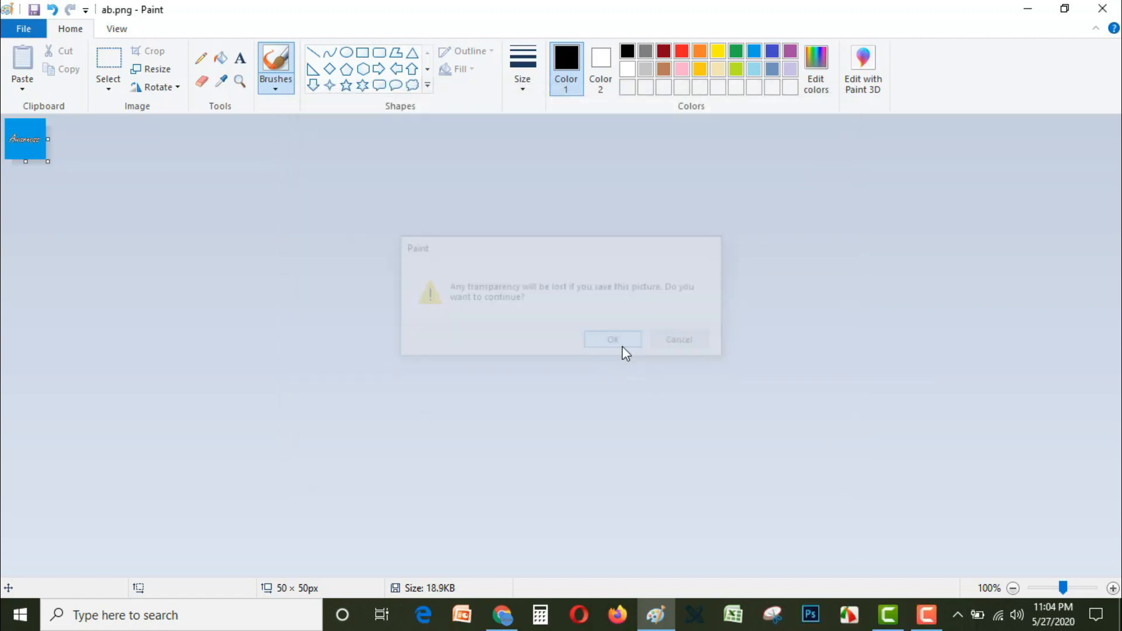
pyautogui.click(1089, 10)
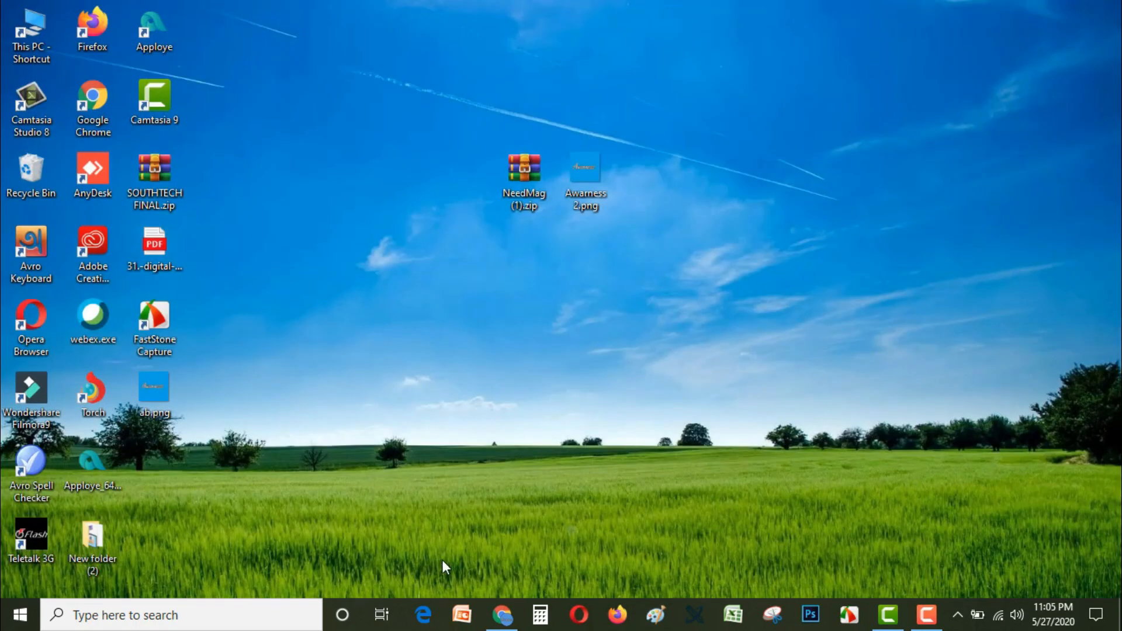
# Step: Return to the Blogger settings in Chrome, upload ab.png from the desktop as the blog's favicon and save it
pyautogui.click(502, 614)
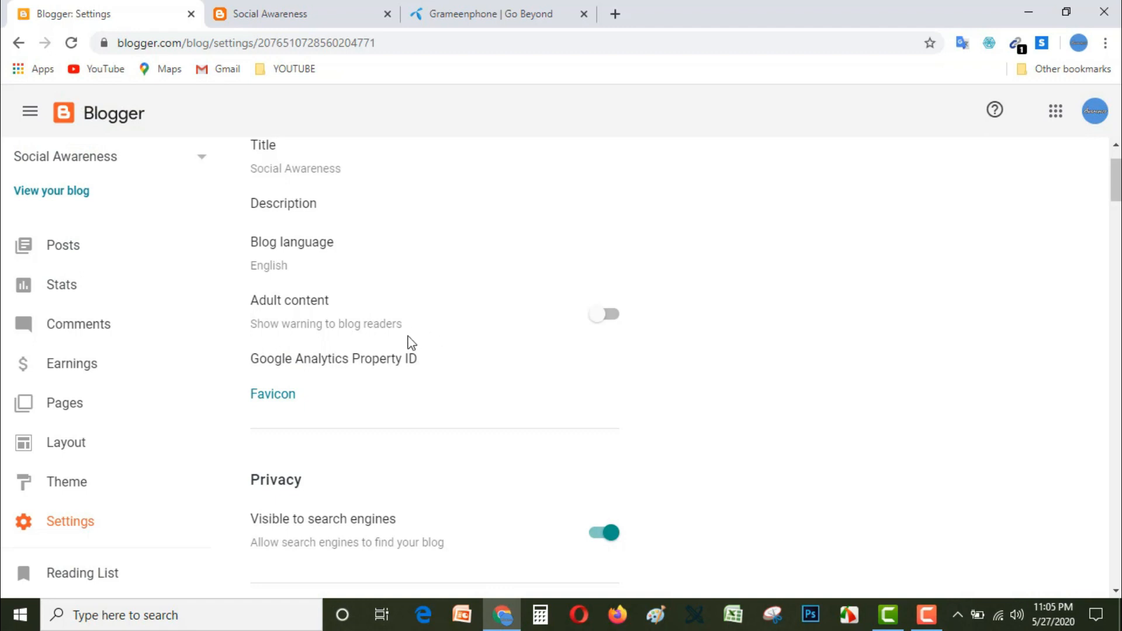
pyautogui.scroll(-3, 436, 359)
pyautogui.scroll(1, 443, 344)
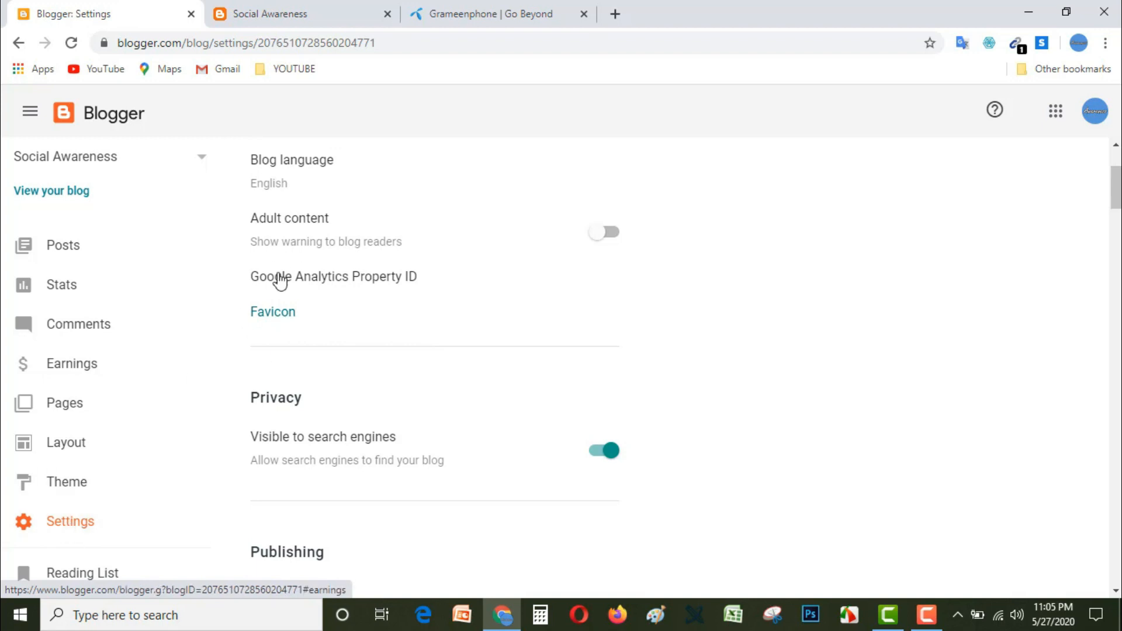
pyautogui.click(270, 319)
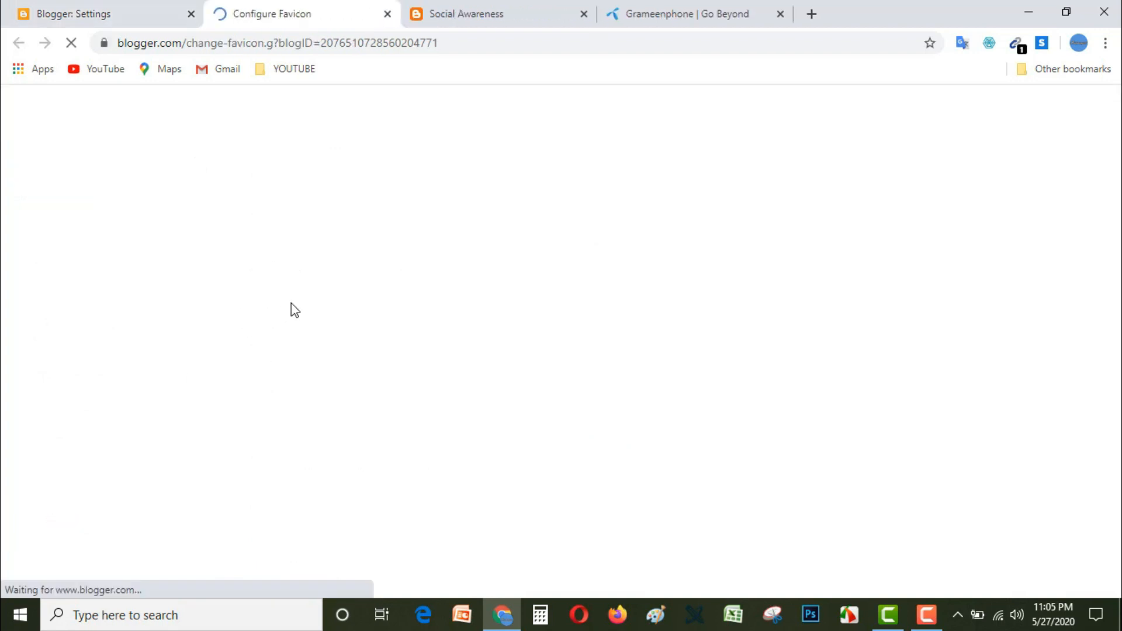
pyautogui.click(81, 275)
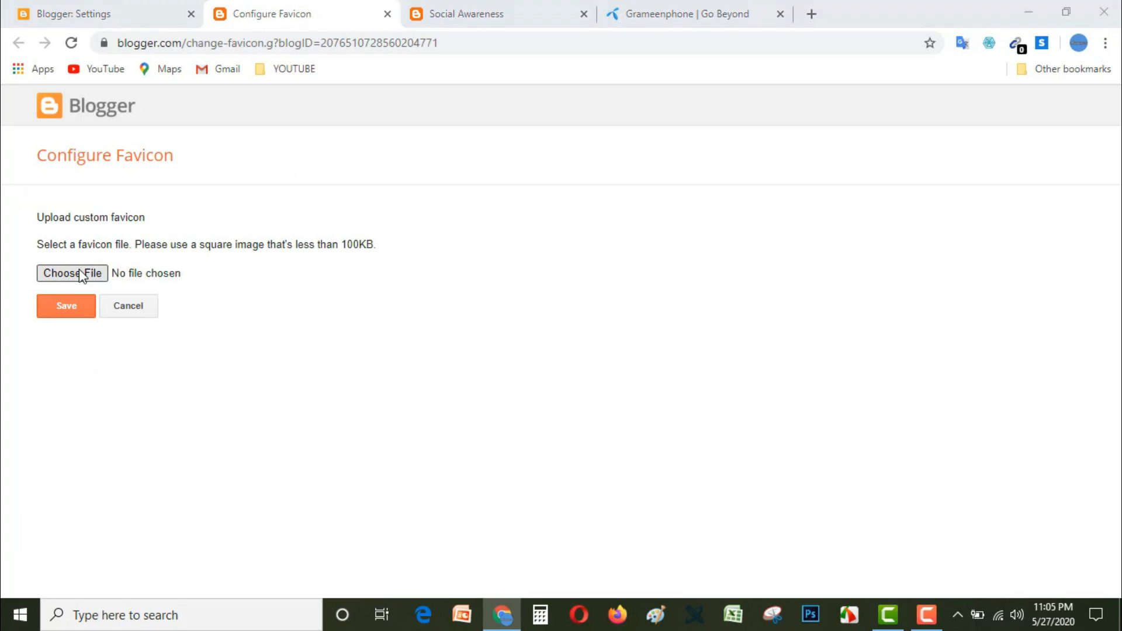
pyautogui.click(381, 143)
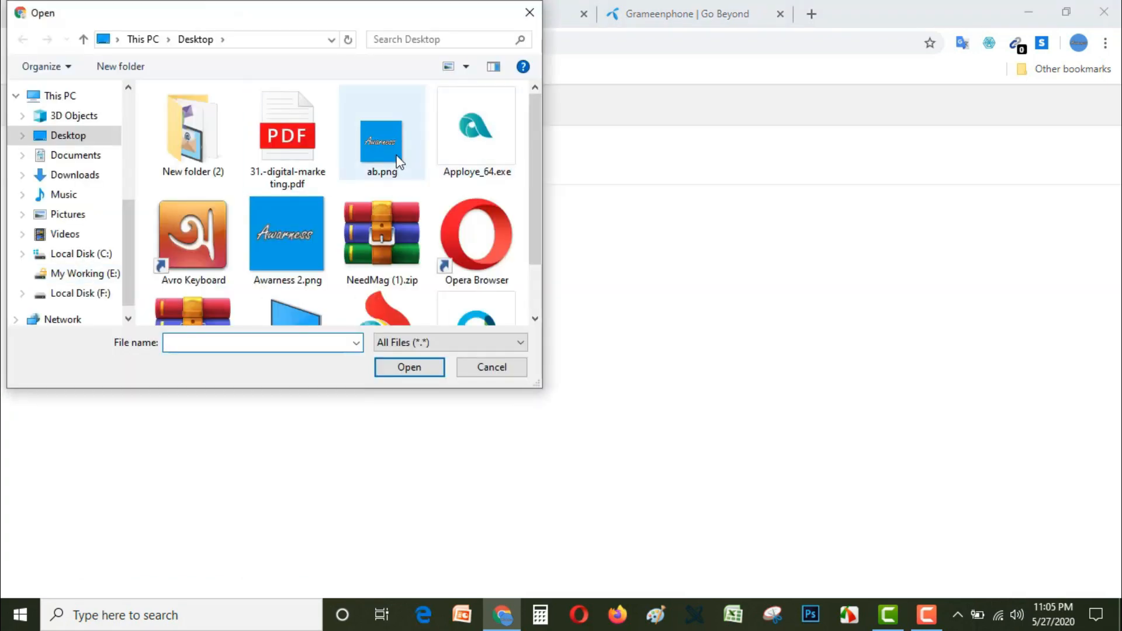
pyautogui.click(409, 367)
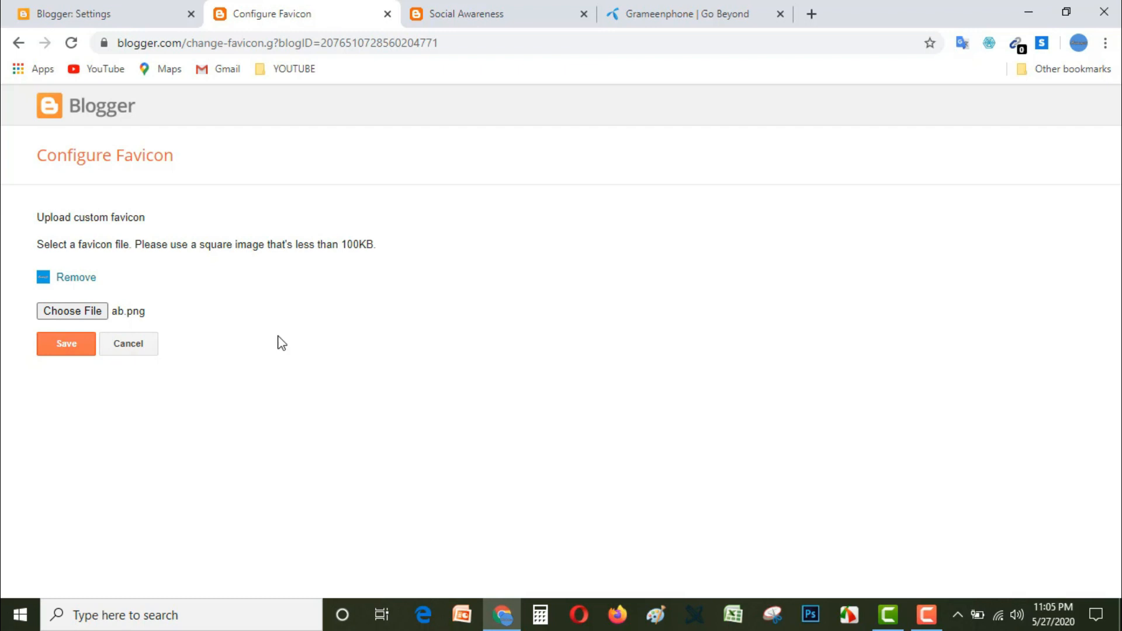
pyautogui.click(67, 348)
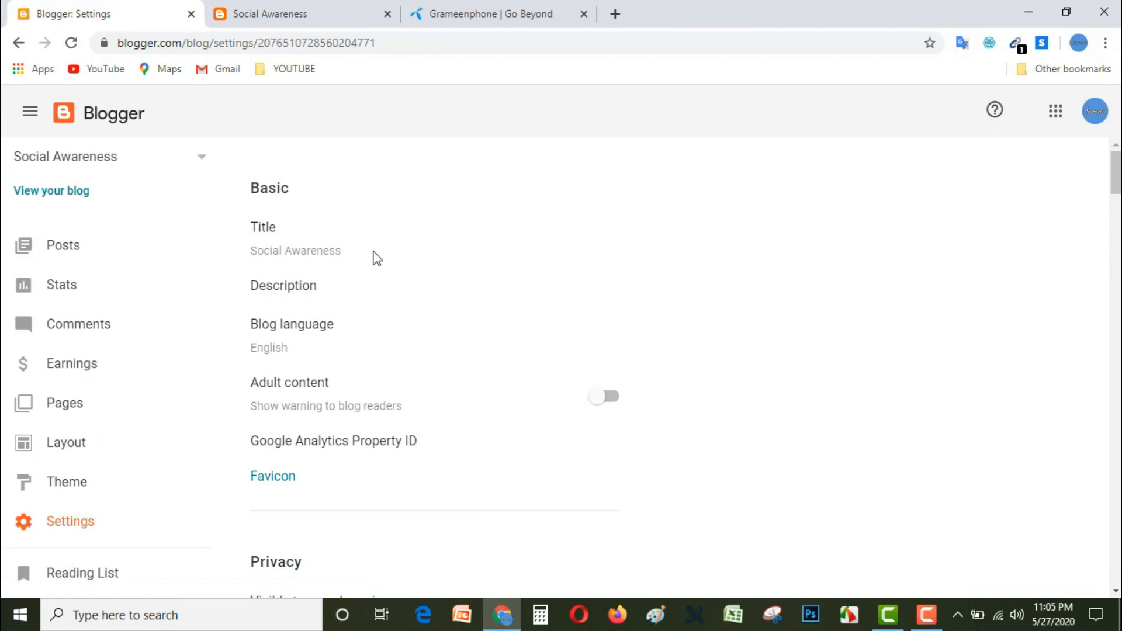
# Step: Reload the Social Awareness blog to check its tab icon, and close the blog and Grameenphone tabs
pyautogui.click(313, 12)
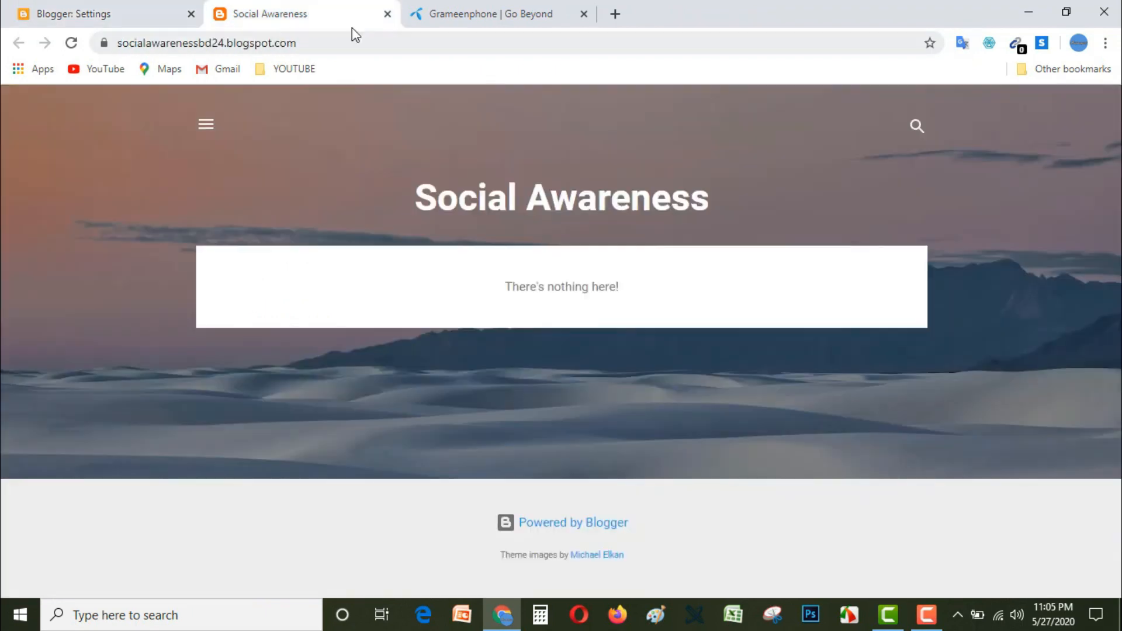
pyautogui.click(72, 43)
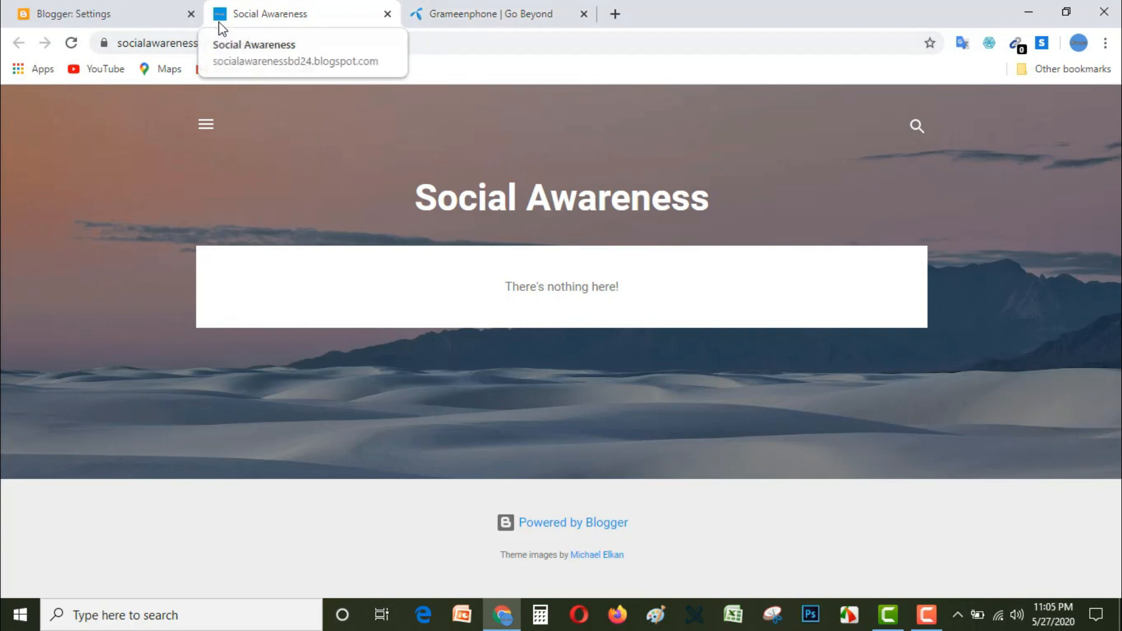
pyautogui.click(388, 15)
pyautogui.click(388, 15)
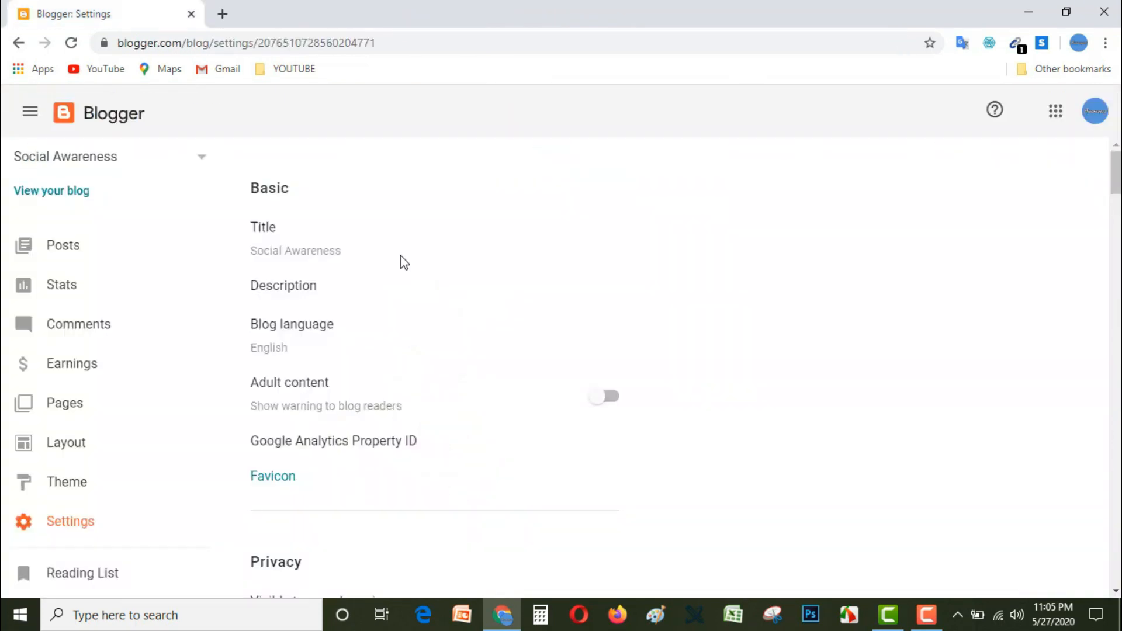
# Step: Look over the blog settings and view the live Social Awareness blog in a new tab
pyautogui.scroll(-7, 403, 357)
pyautogui.scroll(7, 409, 345)
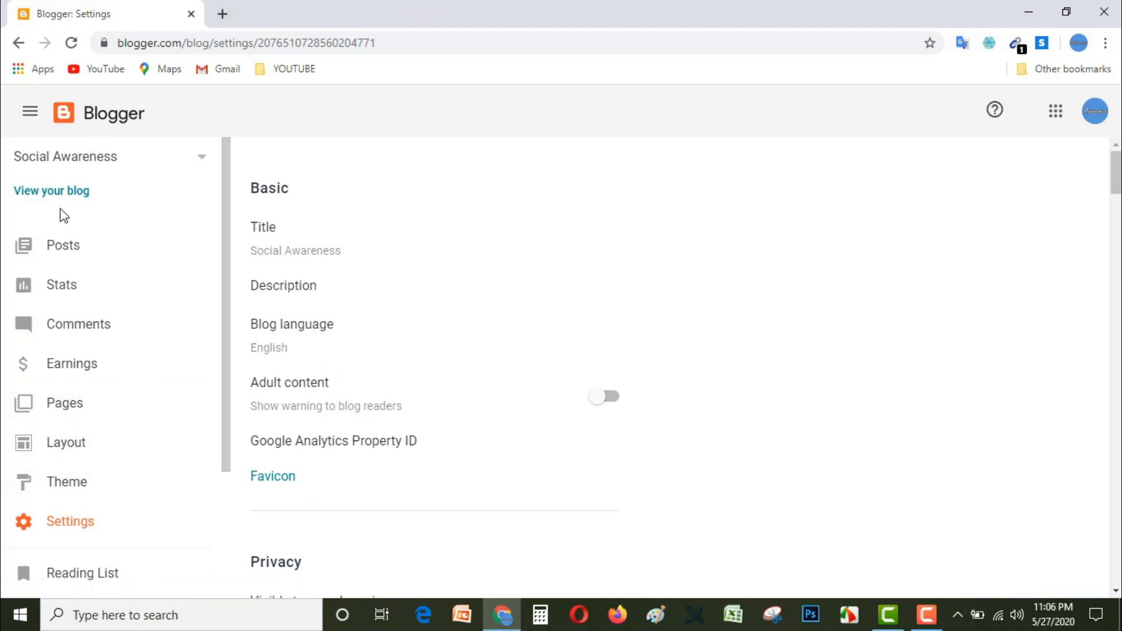
pyautogui.click(24, 194)
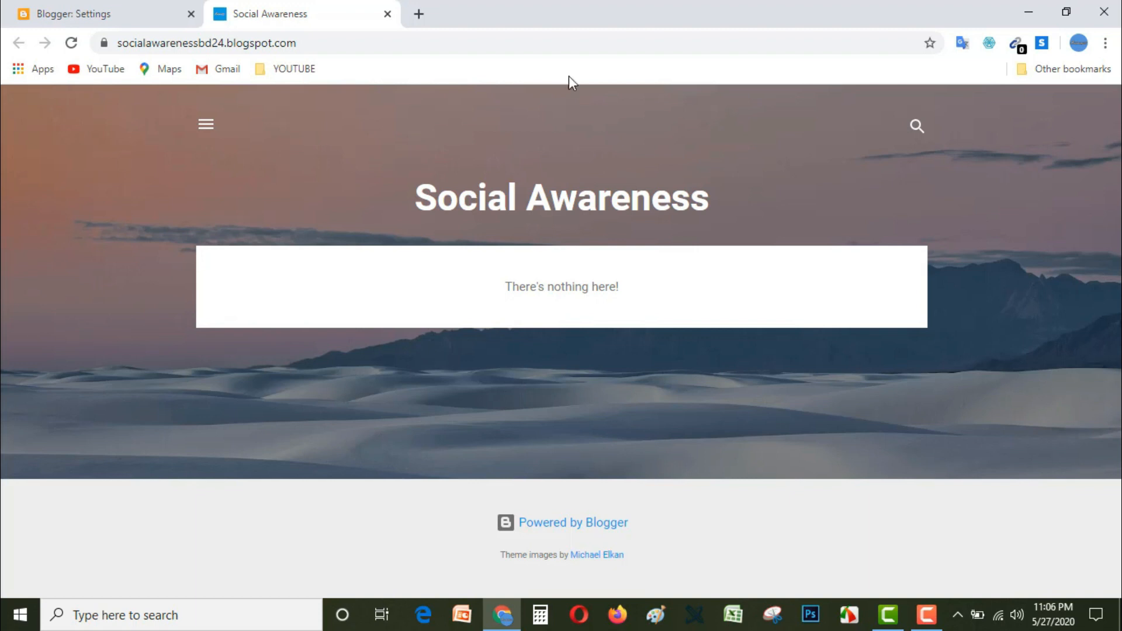
# Step: Extract NeedMag (1).zip on the desktop to its default folder and move the extracted folder just below the archive
pyautogui.click(1016, 8)
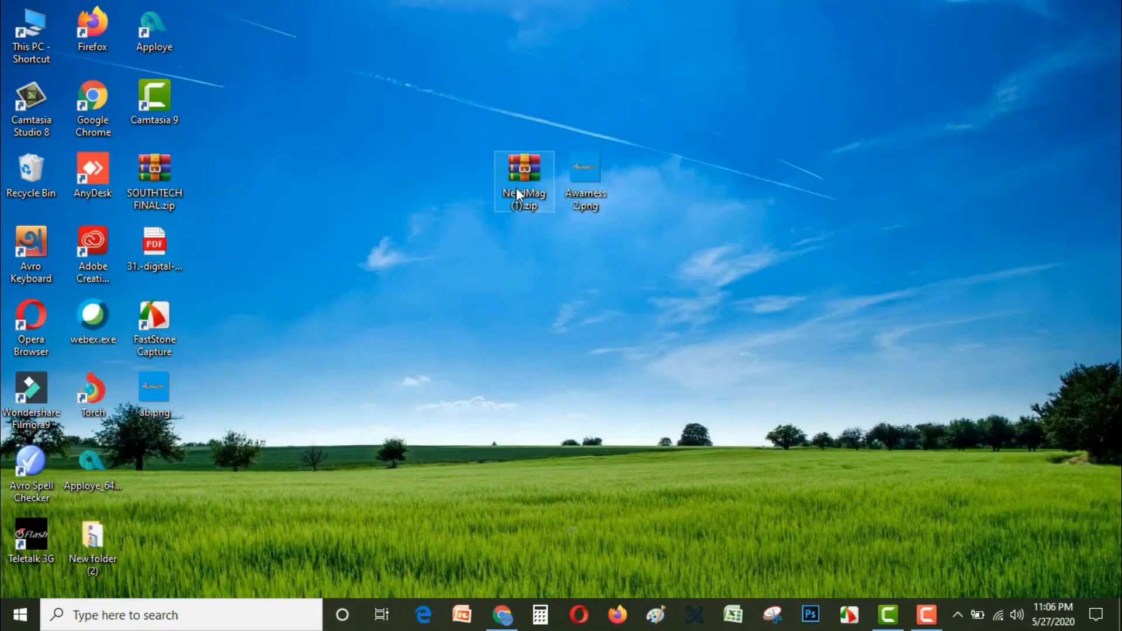
pyautogui.rightClick(528, 174)
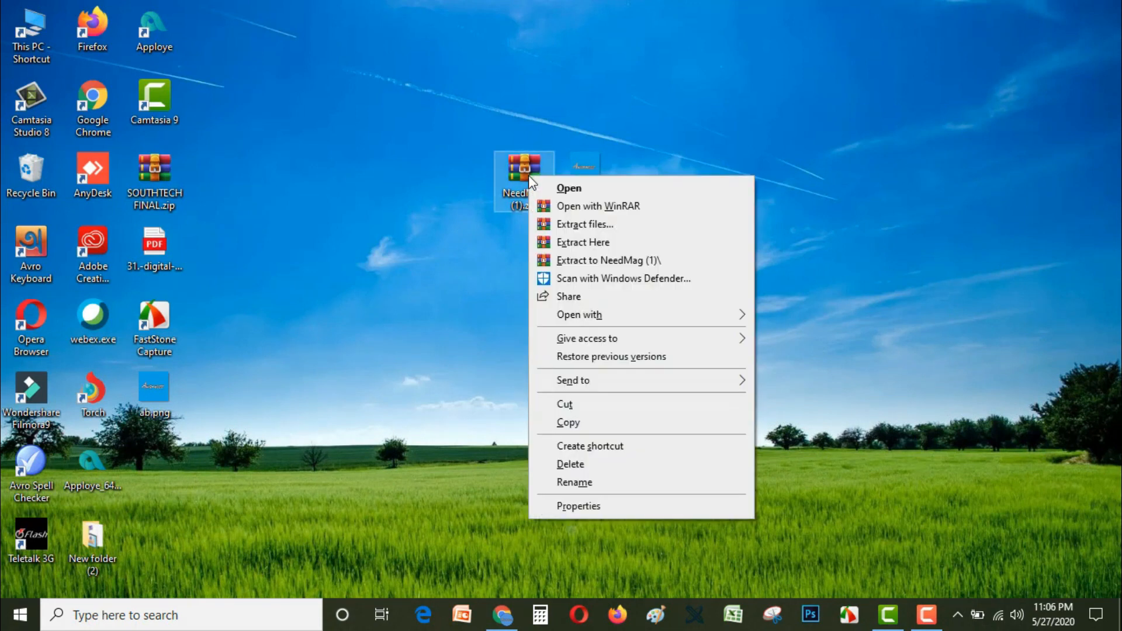
pyautogui.click(588, 228)
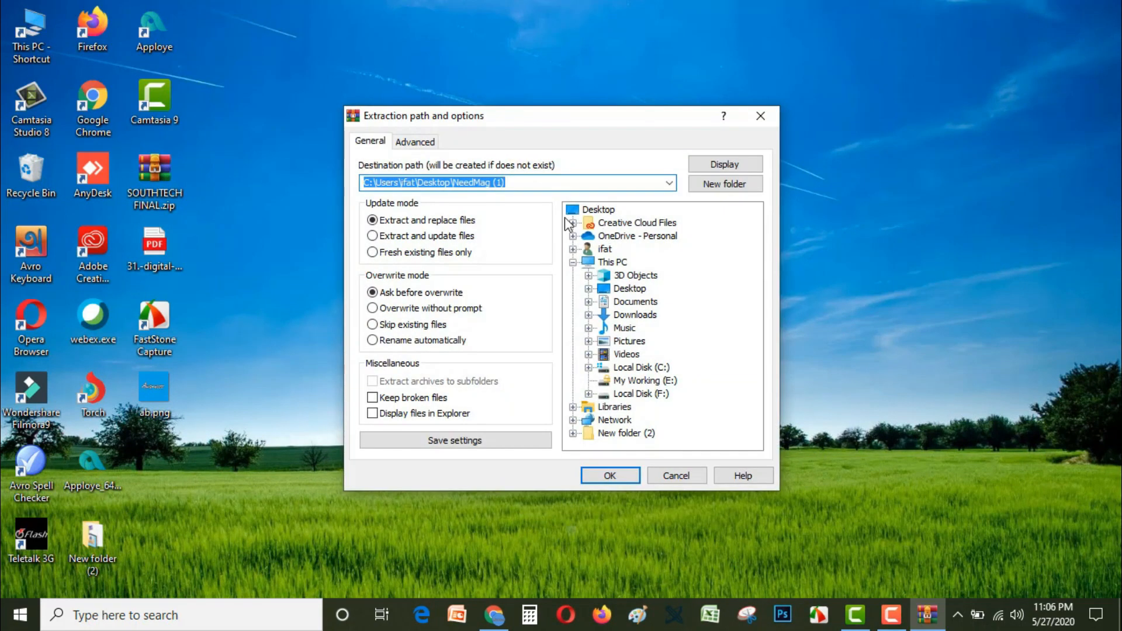
pyautogui.click(611, 476)
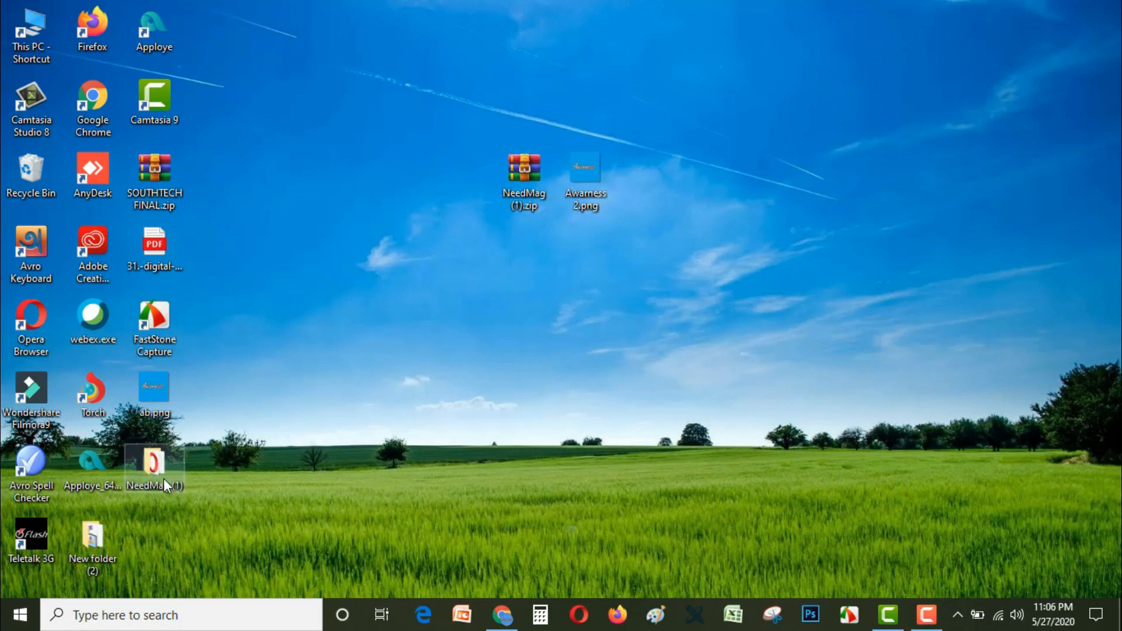
pyautogui.moveTo(150, 465); pyautogui.dragTo(409, 240)
pyautogui.moveTo(485, 256); pyautogui.dragTo(473, 255)
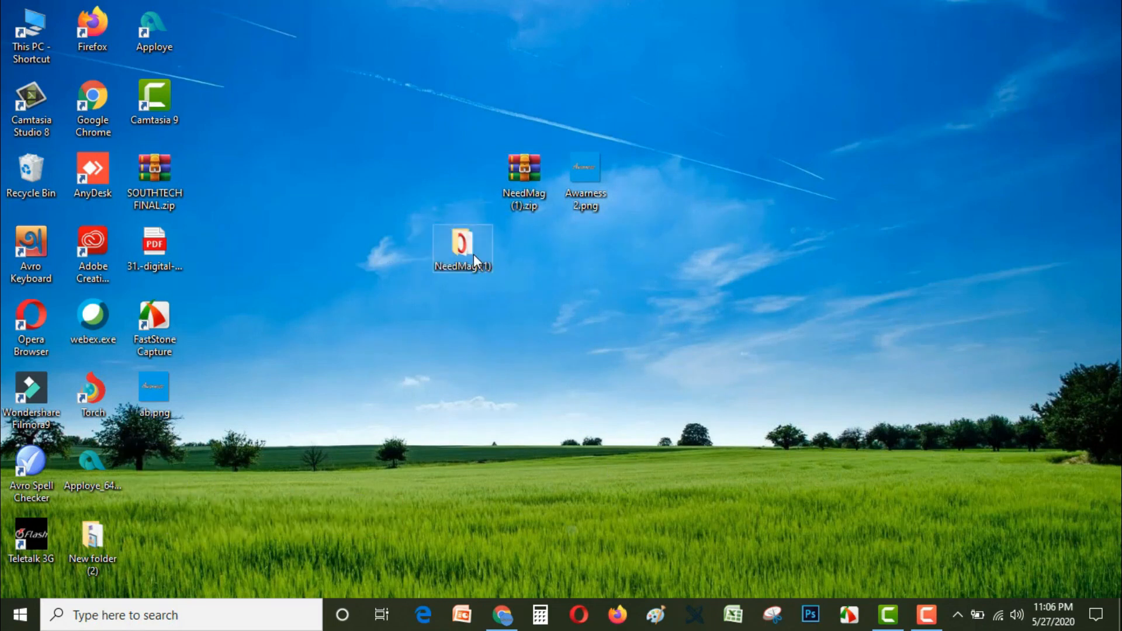
# Step: Examine the files in the extracted NeedMag (1) folder and close its window
pyautogui.doubleClick(473, 254)
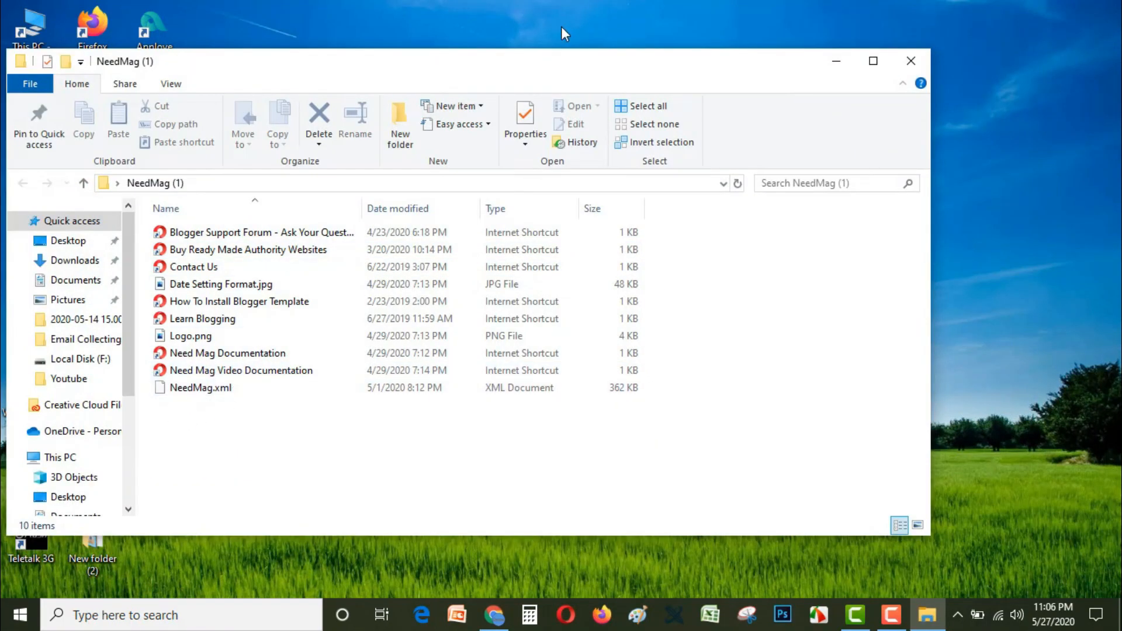
pyautogui.moveTo(566, 70); pyautogui.dragTo(708, 24)
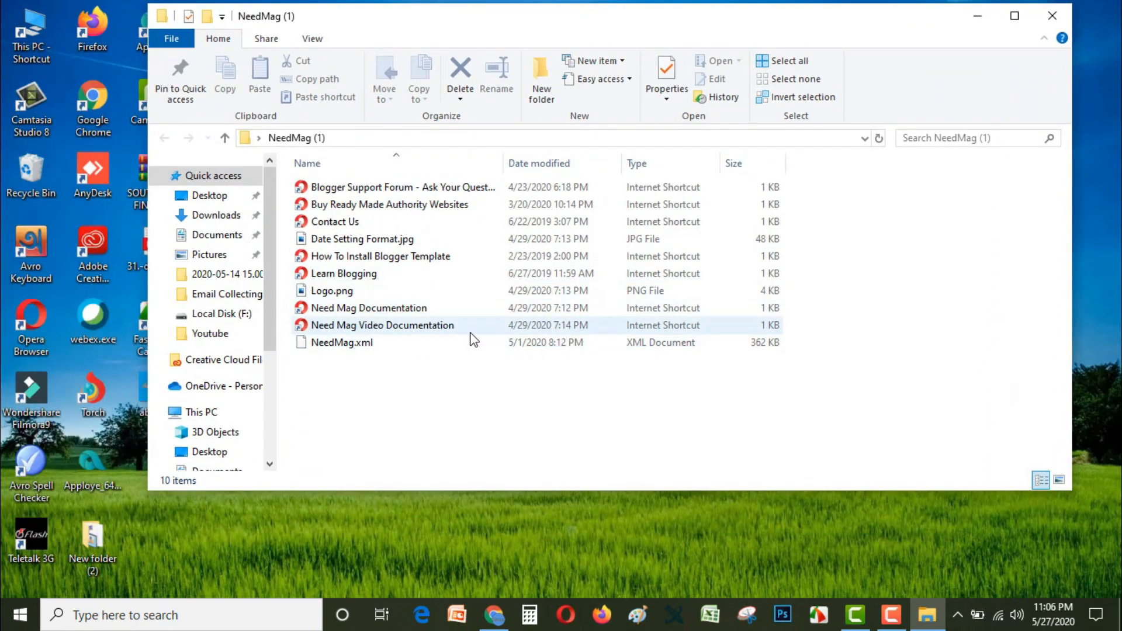
pyautogui.click(1053, 16)
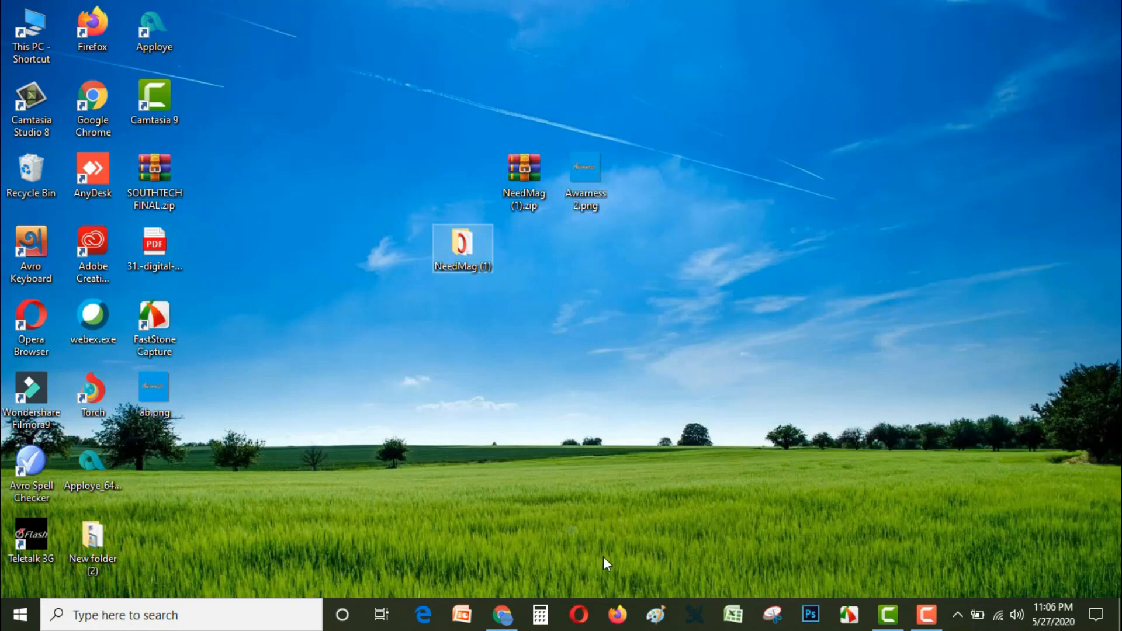
# Step: Return to Blogger in Chrome, go to the blog's Theme page and show the further options for the current theme
pyautogui.click(502, 615)
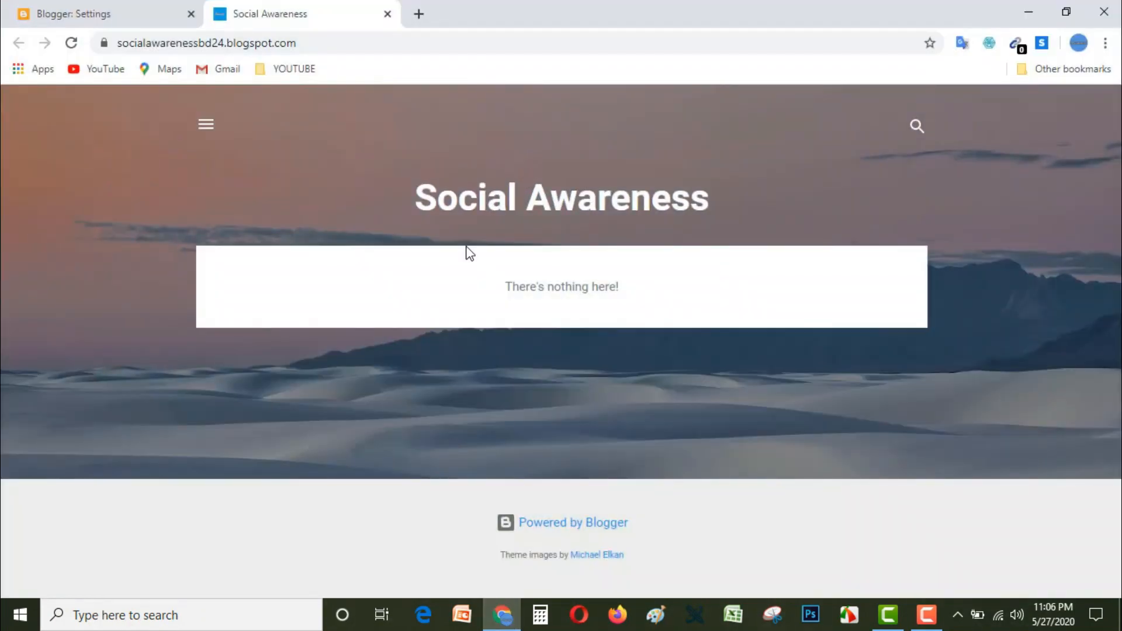
pyautogui.click(130, 9)
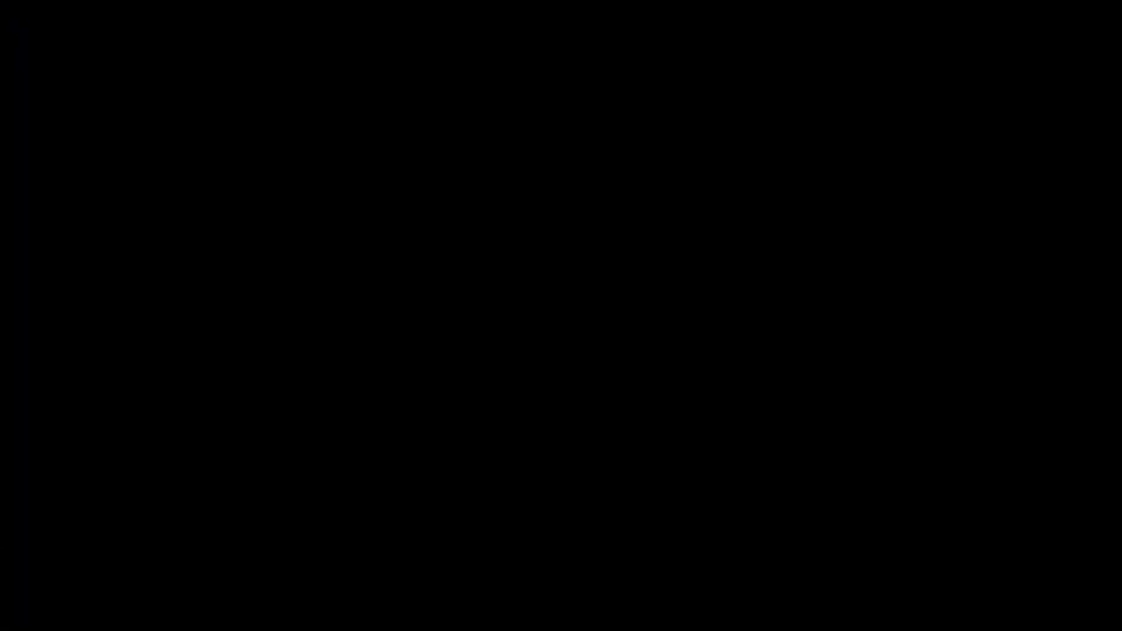
pyautogui.click(58, 494)
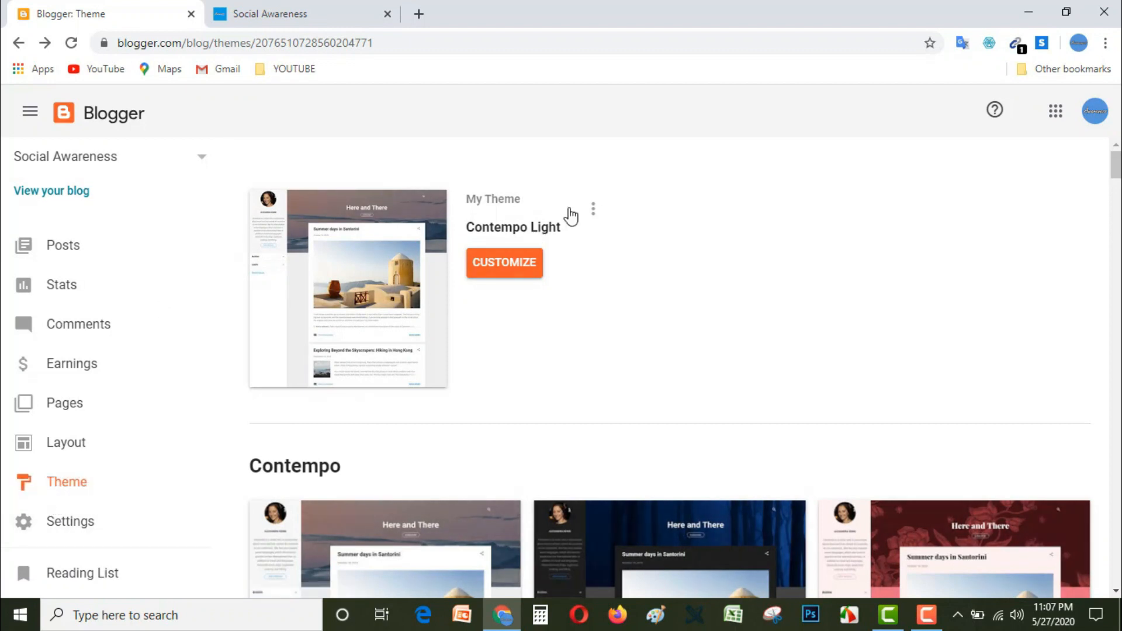
pyautogui.click(593, 210)
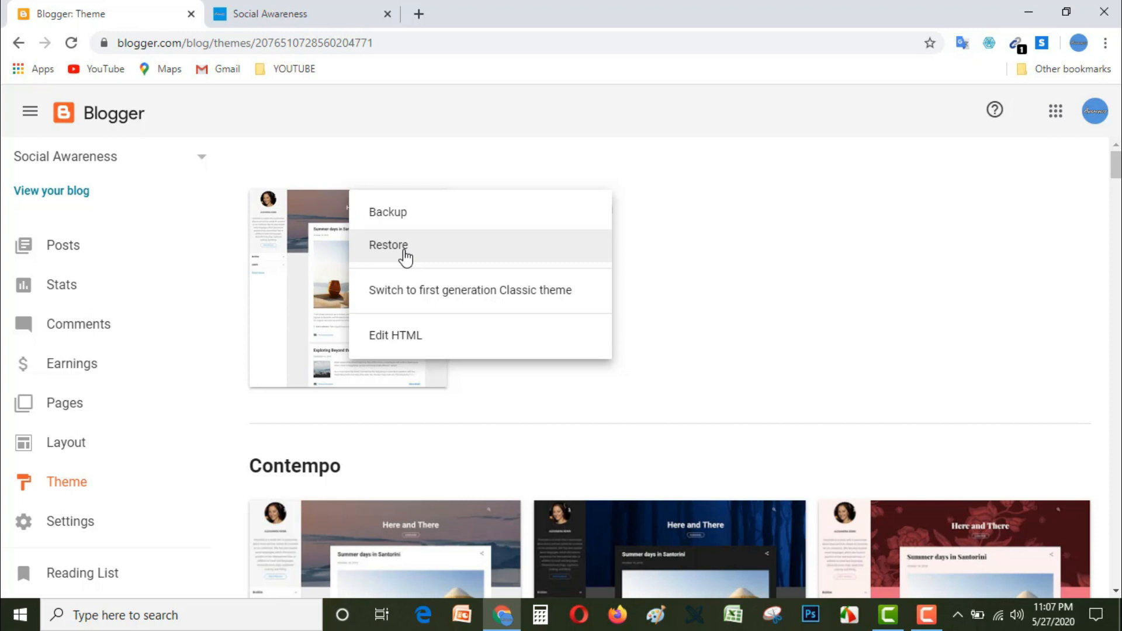
pyautogui.scroll(-7, 888, 497)
pyautogui.scroll(-4, 710, 439)
pyautogui.scroll(11, 710, 438)
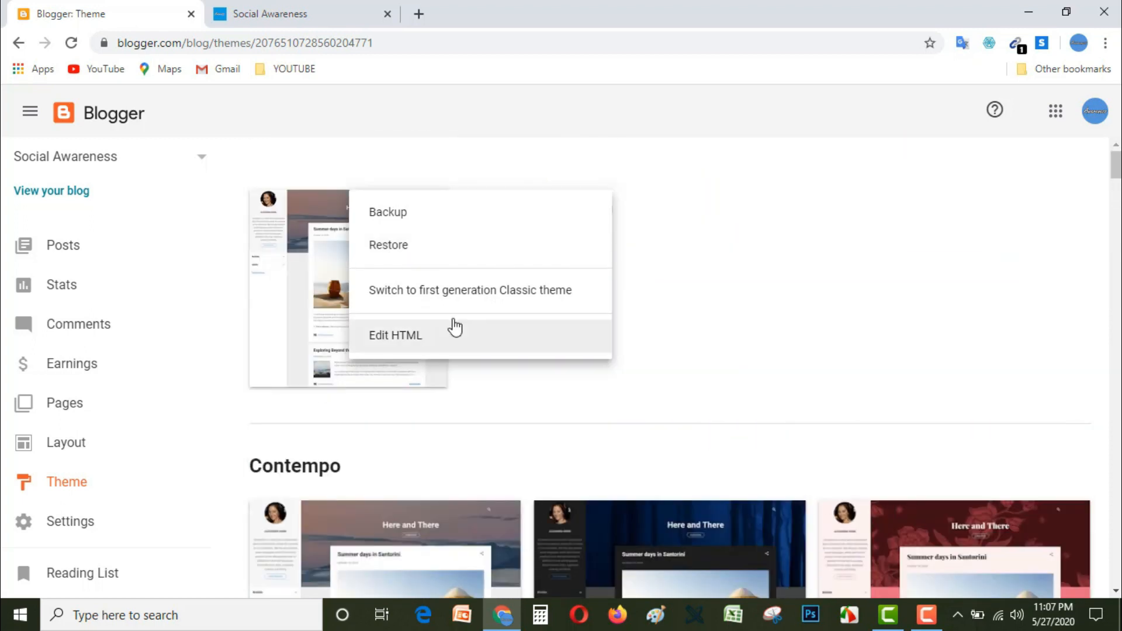
# Step: Restore the blog's theme by uploading NeedMag.xml from the NeedMag (1) folder on the desktop
pyautogui.click(394, 250)
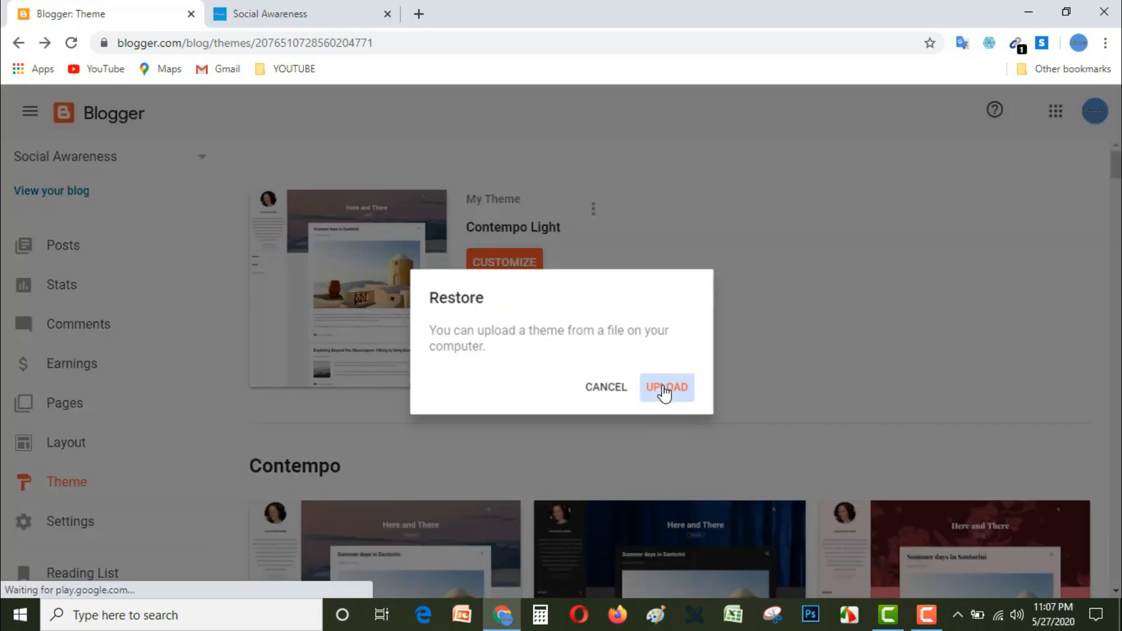
pyautogui.click(665, 393)
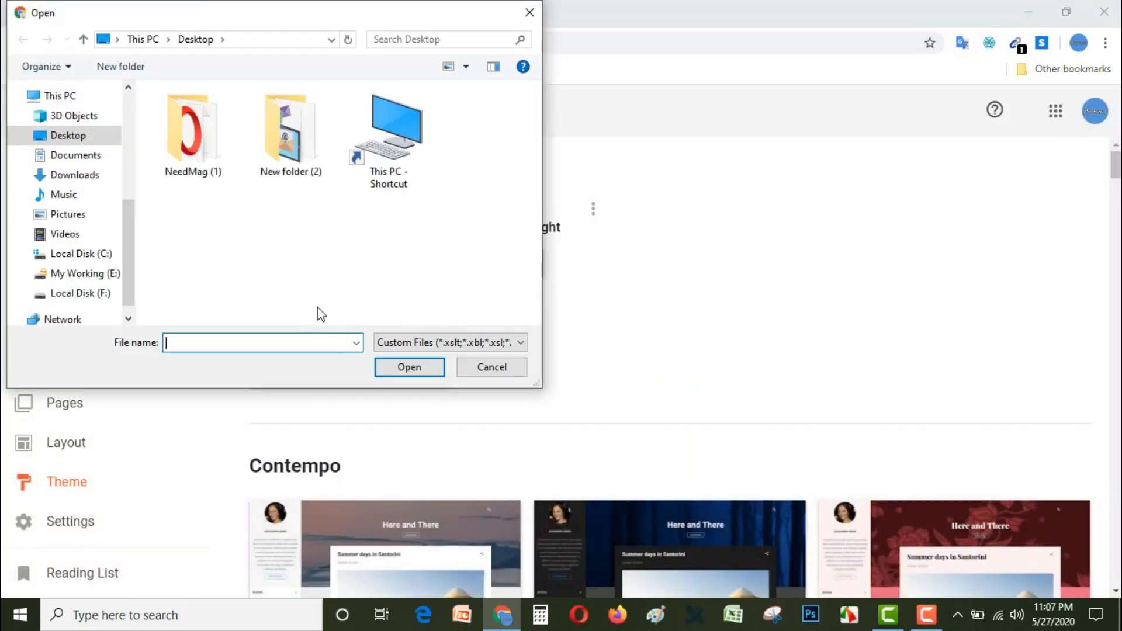
pyautogui.click(196, 143)
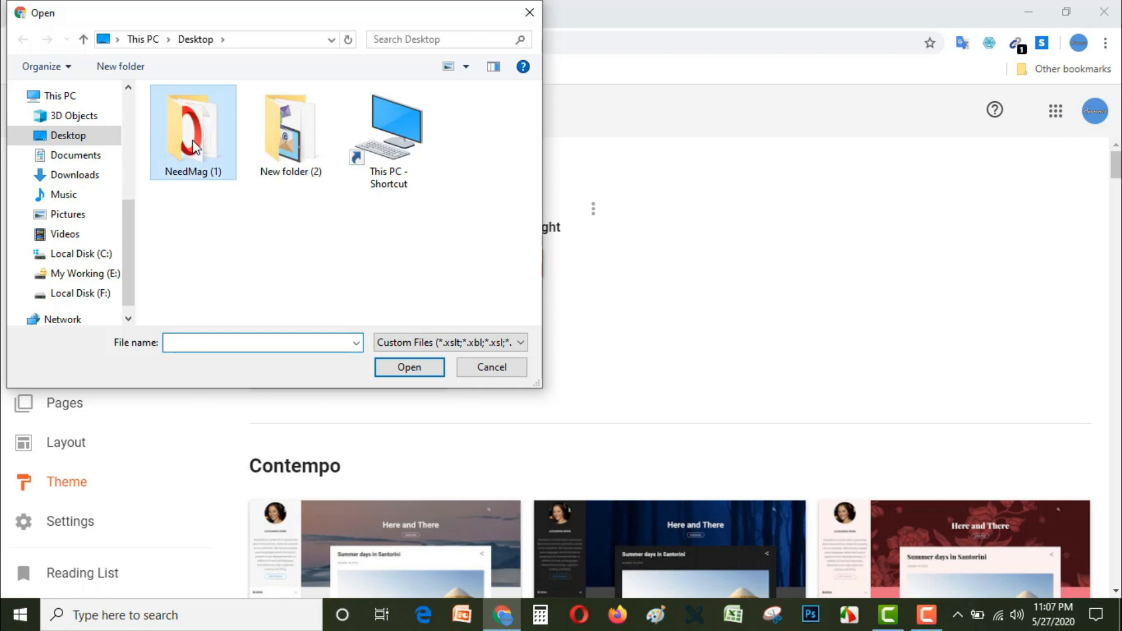
pyautogui.doubleClick(192, 139)
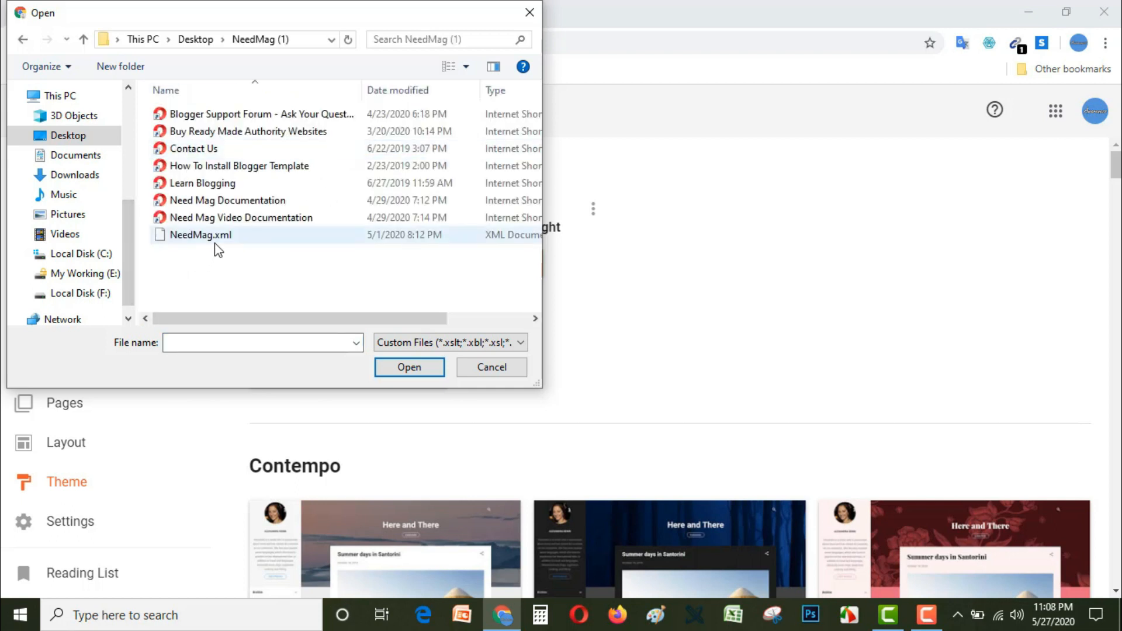
pyautogui.click(186, 238)
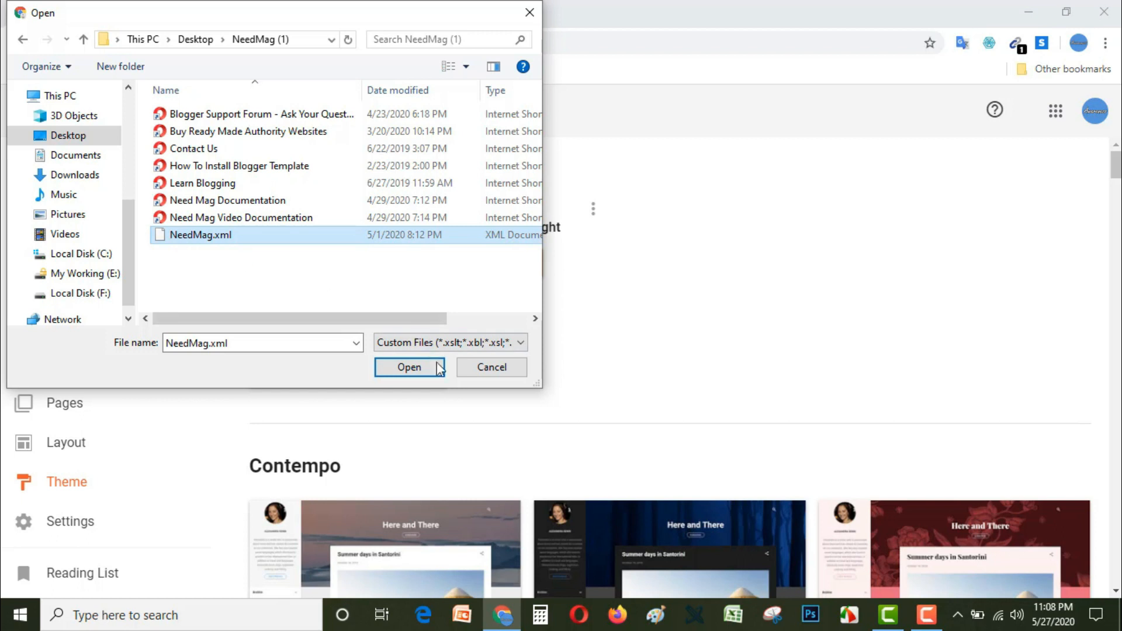
pyautogui.click(416, 370)
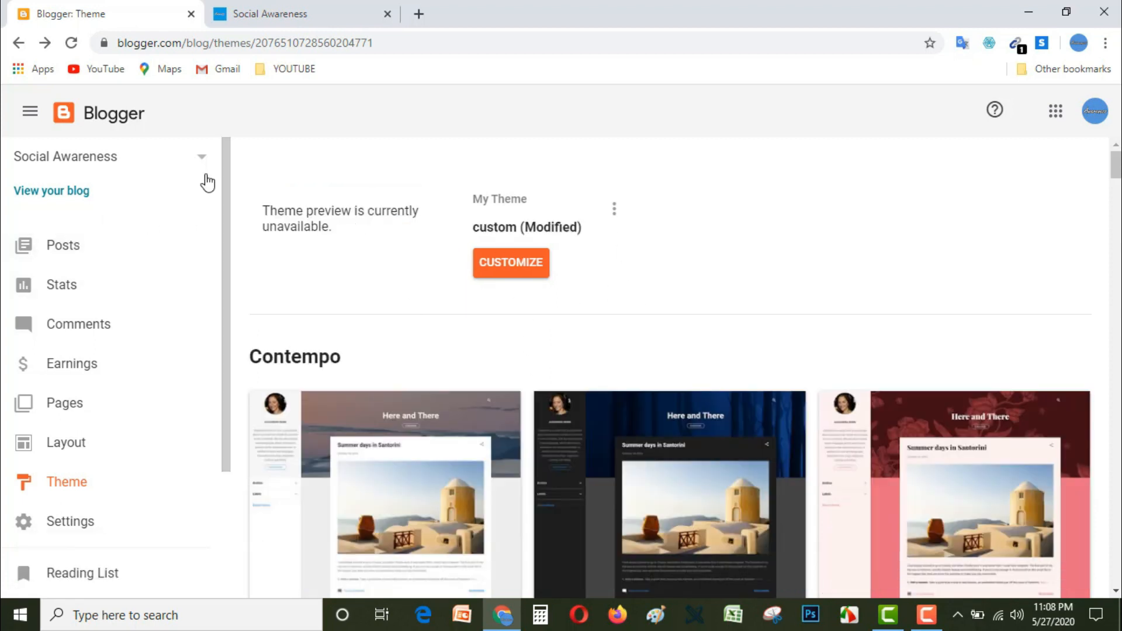
# Step: View the live Social Awareness blog and examine the new theme's header, navigation menu, sidebar widgets, social links and footer
pyautogui.click(61, 195)
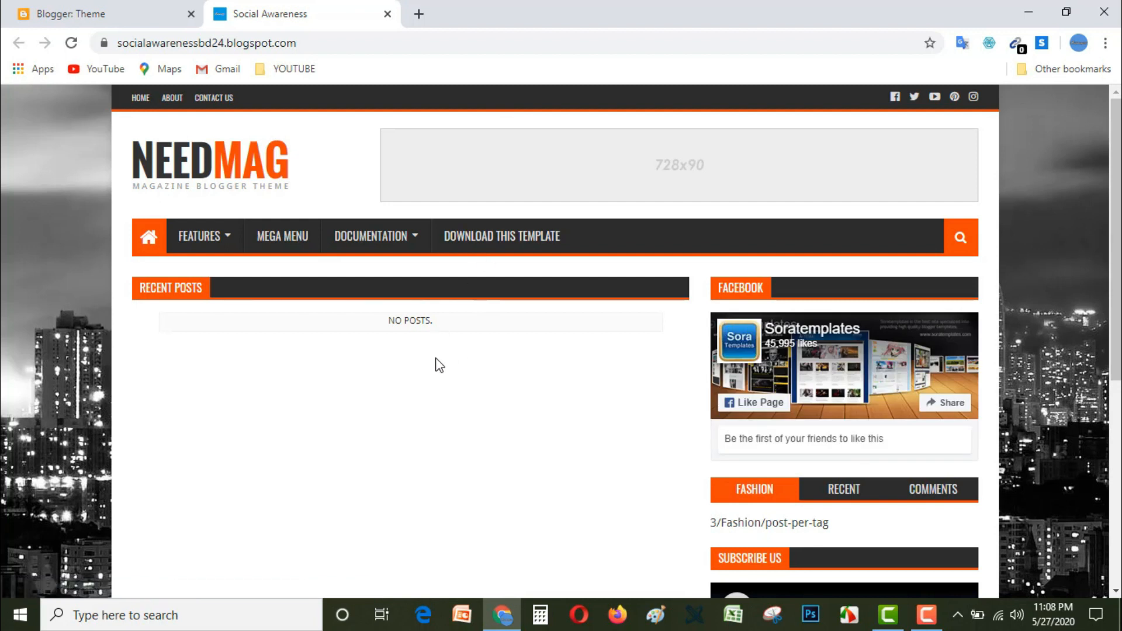
pyautogui.scroll(-3, 436, 365)
pyautogui.scroll(3, 431, 362)
pyautogui.scroll(-3, 431, 362)
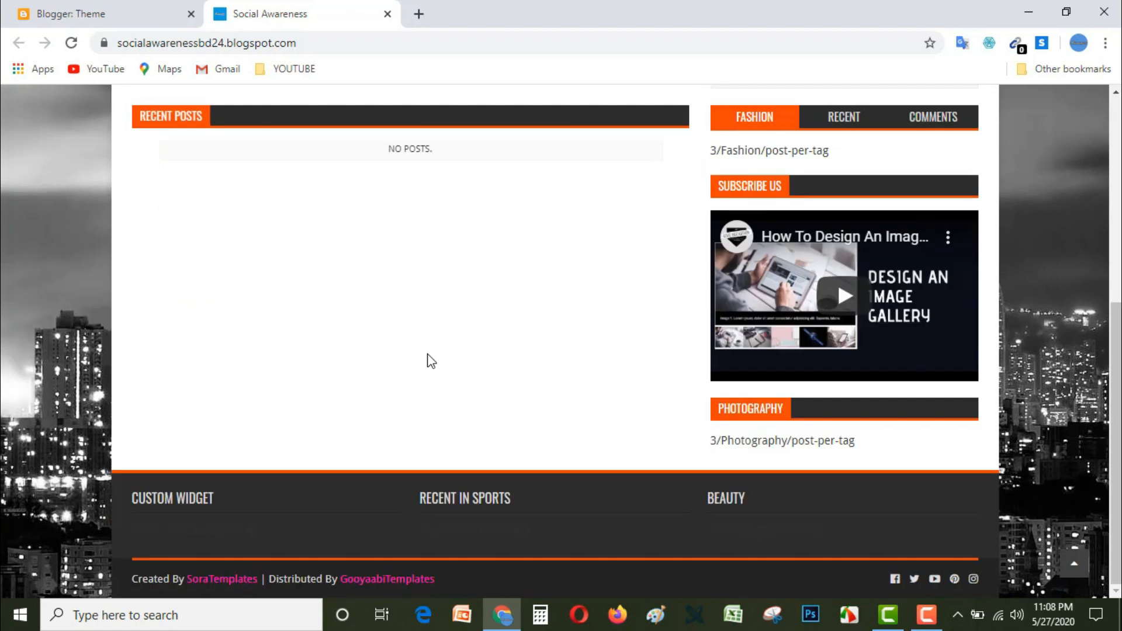
pyautogui.scroll(3, 427, 354)
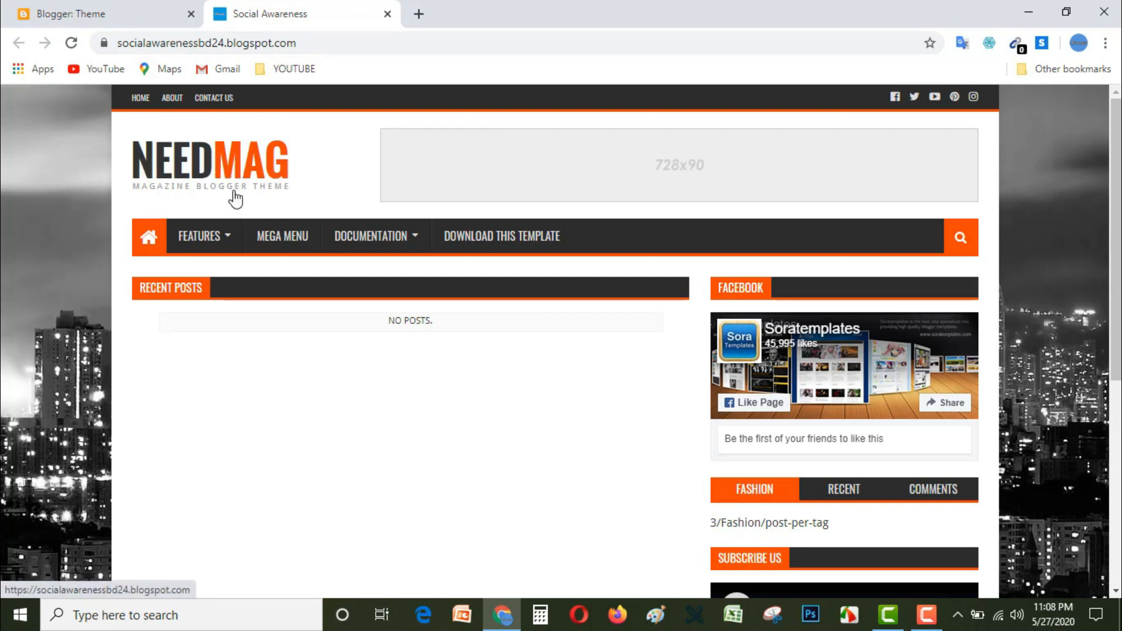
pyautogui.moveTo(385, 241)
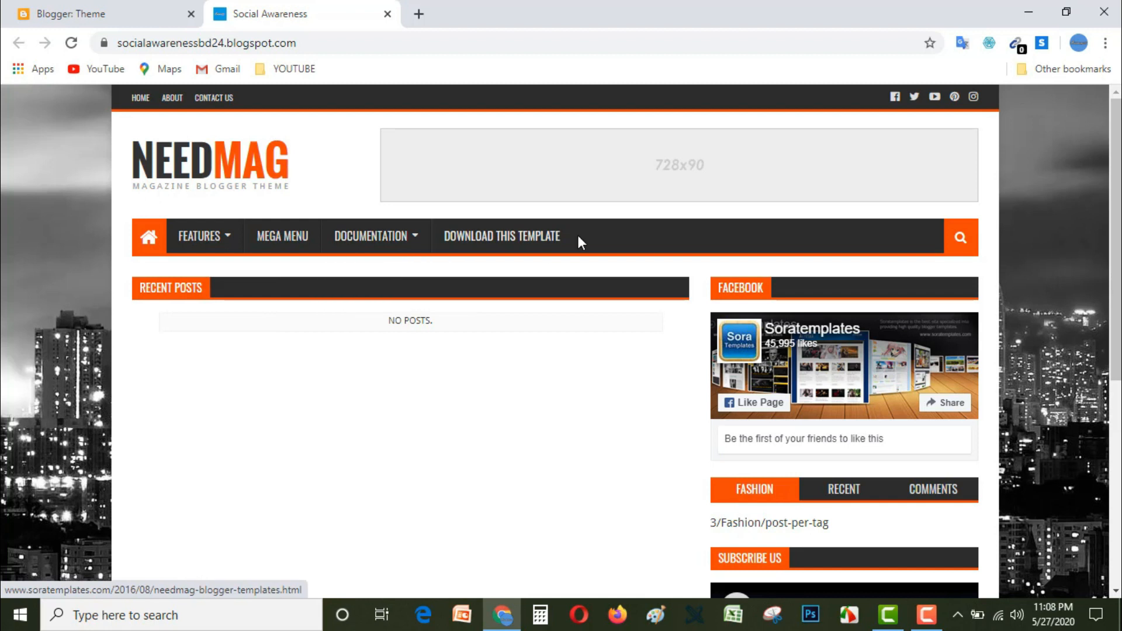
pyautogui.scroll(-1, 831, 367)
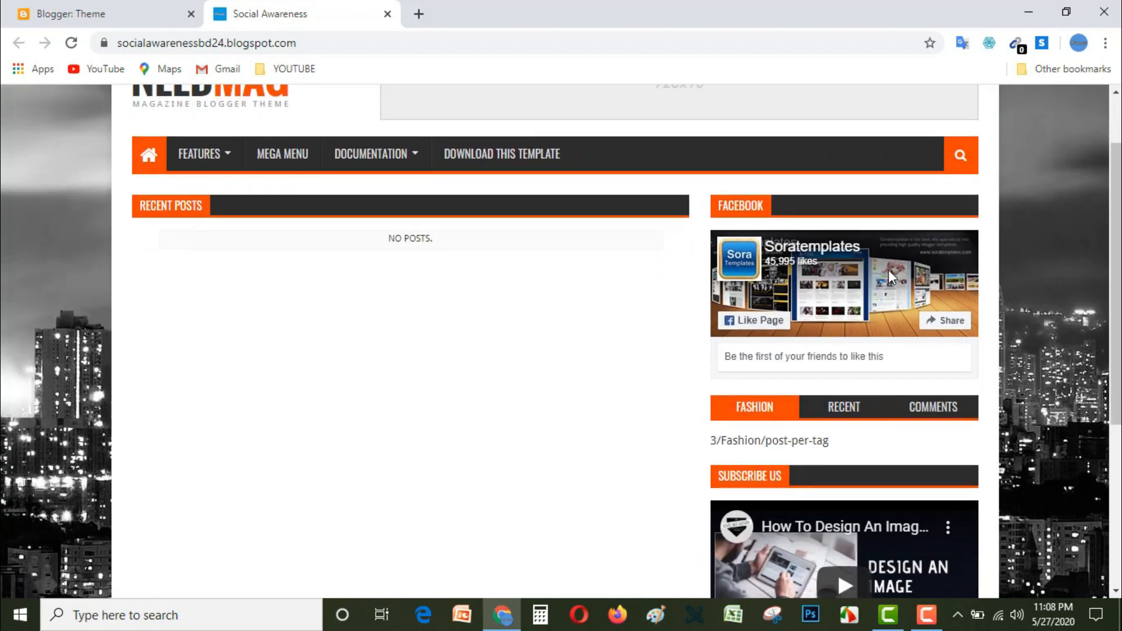
pyautogui.scroll(-2, 884, 359)
pyautogui.scroll(3, 884, 320)
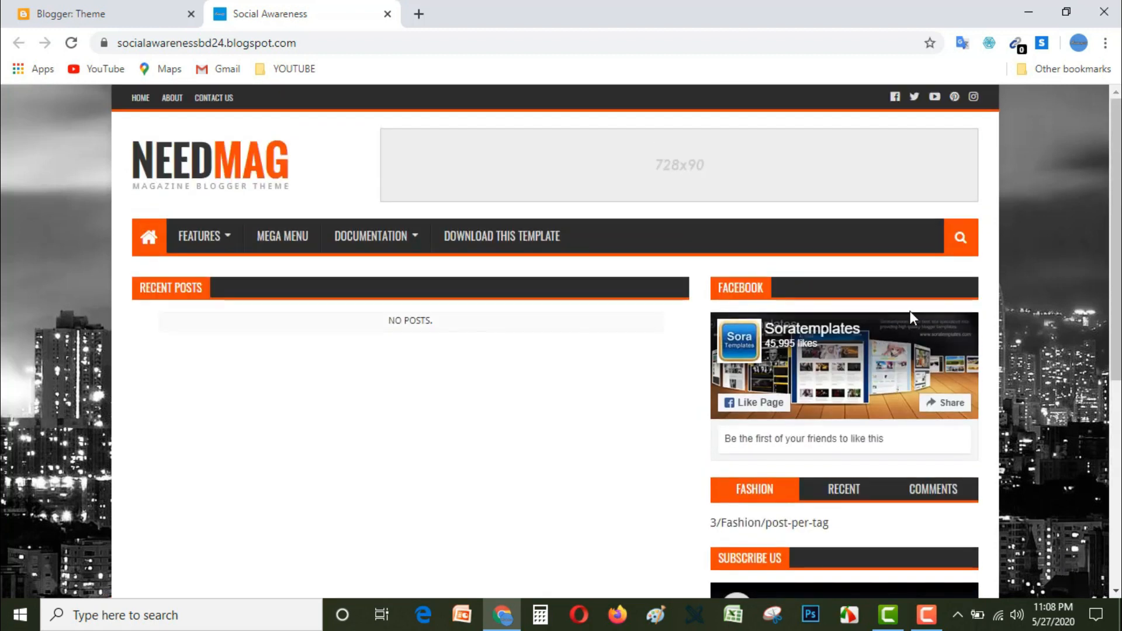
pyautogui.scroll(-3, 761, 317)
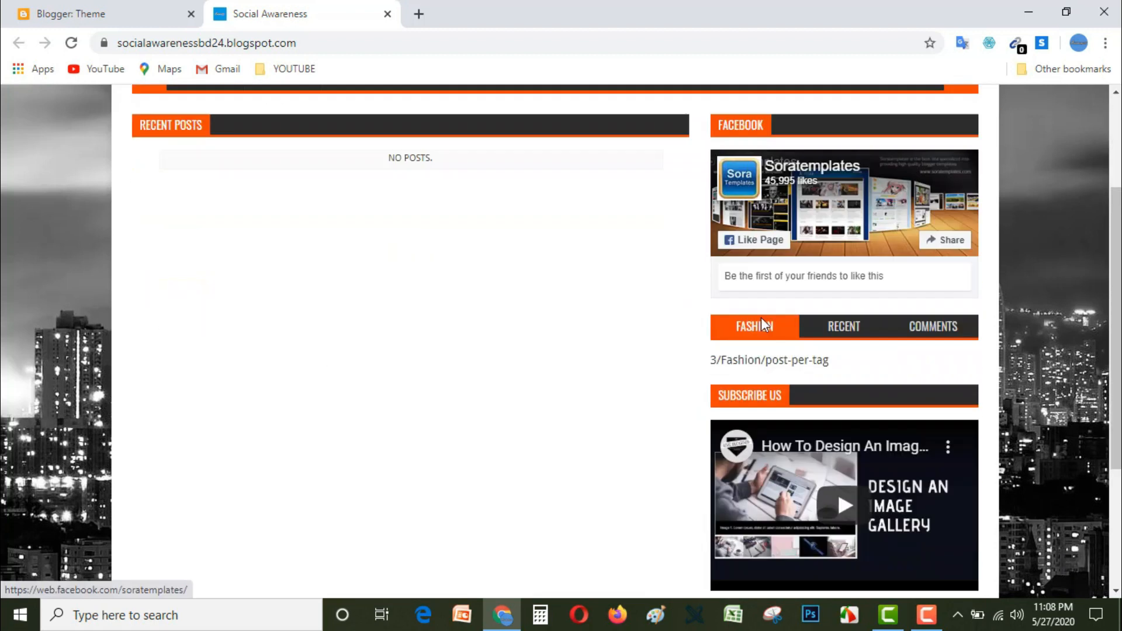
pyautogui.scroll(3, 804, 246)
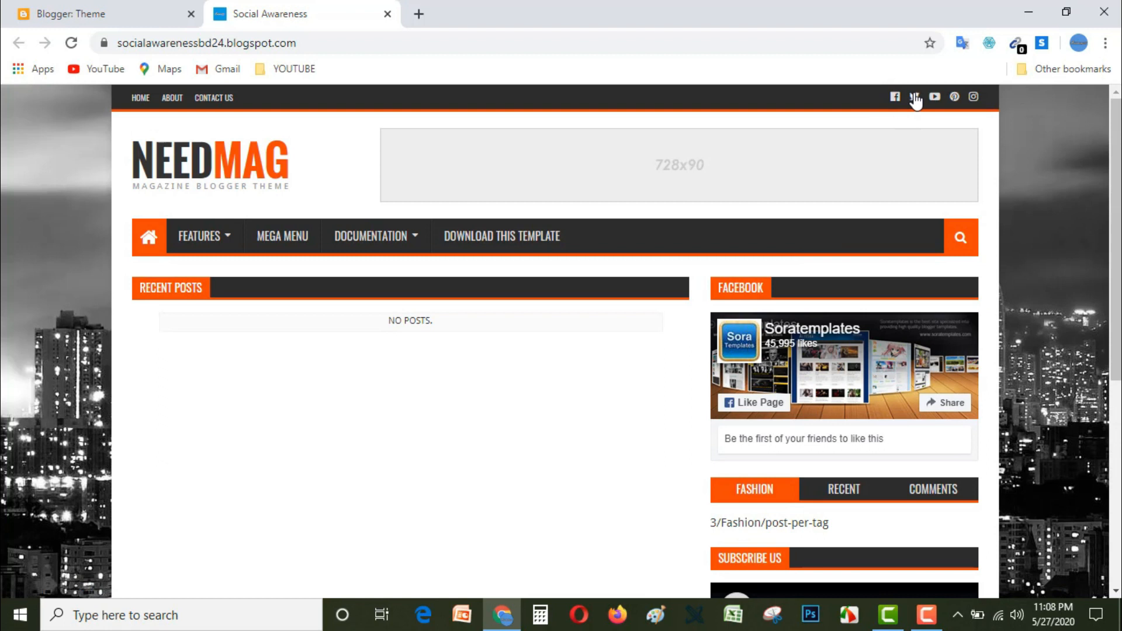
pyautogui.scroll(-3, 788, 384)
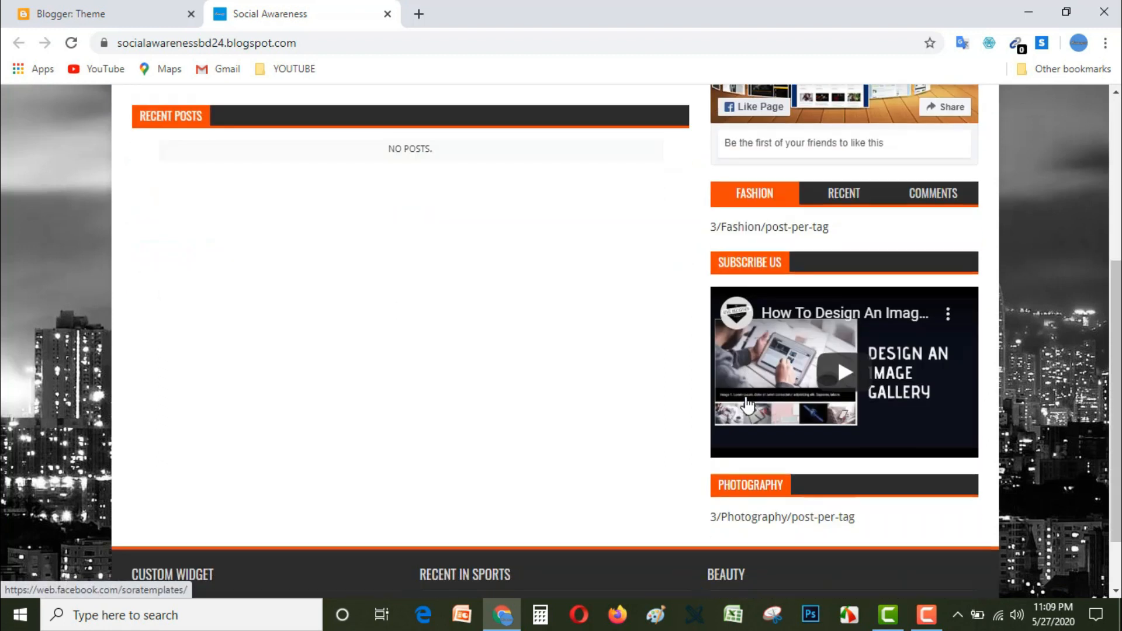
pyautogui.scroll(-1, 666, 403)
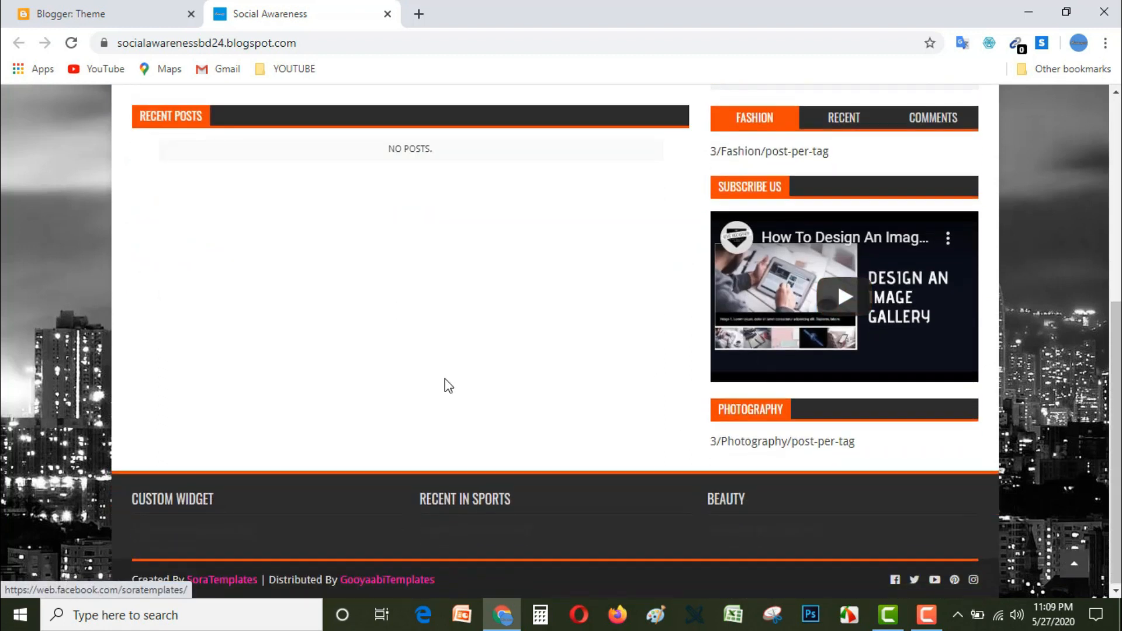
pyautogui.scroll(4, 446, 383)
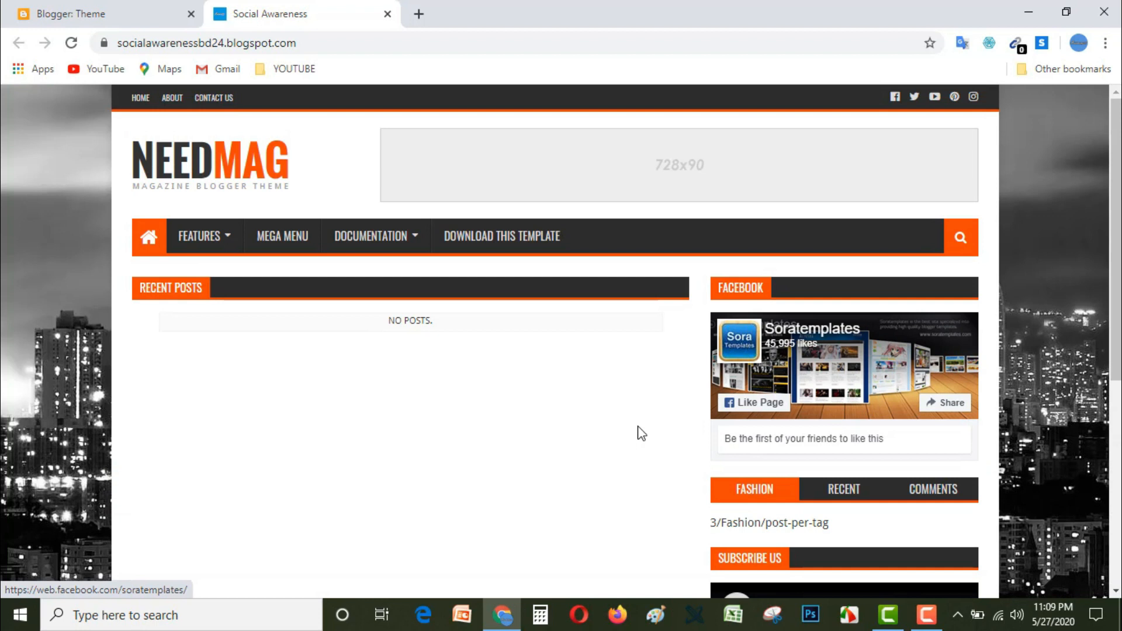